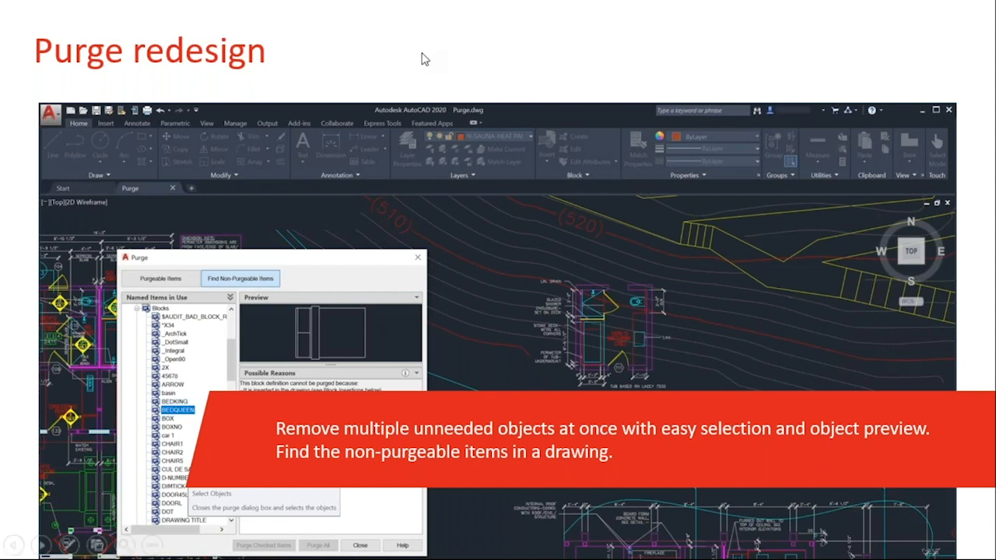
# - Switch from the slide show to Purge.dwg in AutoCAD and start the Purge command
pyautogui.hotkey('alt', 'Tab')
pyautogui.click(785, 152)
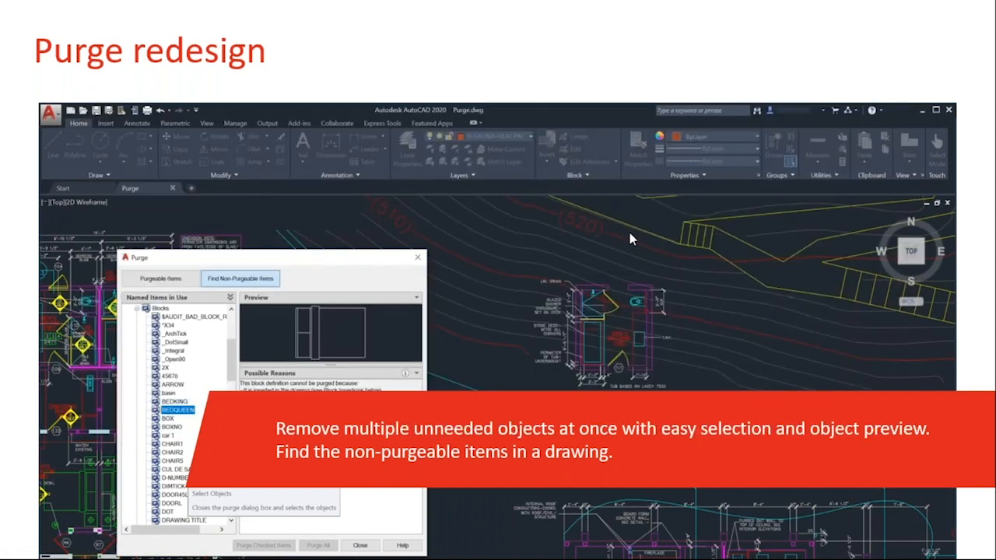
pyautogui.hotkey('alt', 'Tab')
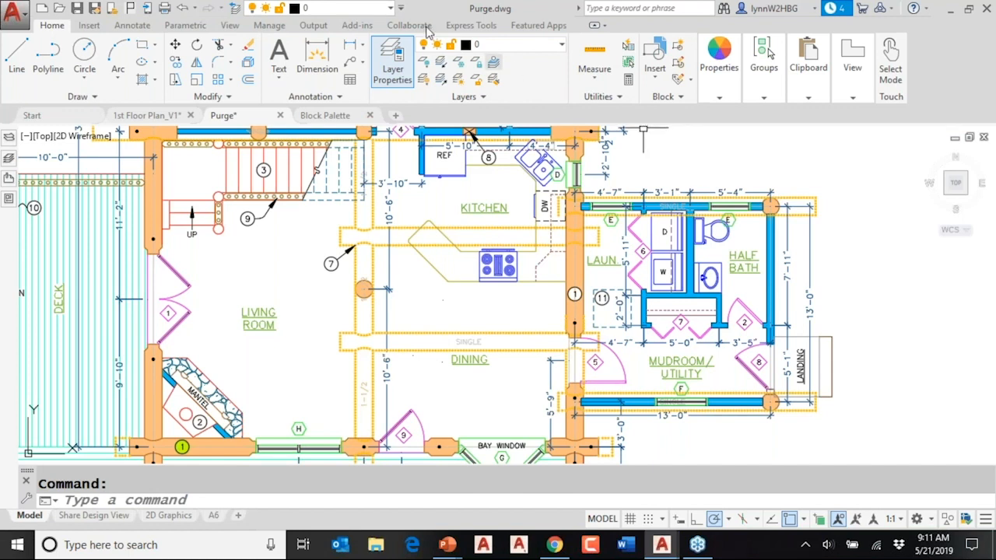
pyautogui.click(268, 26)
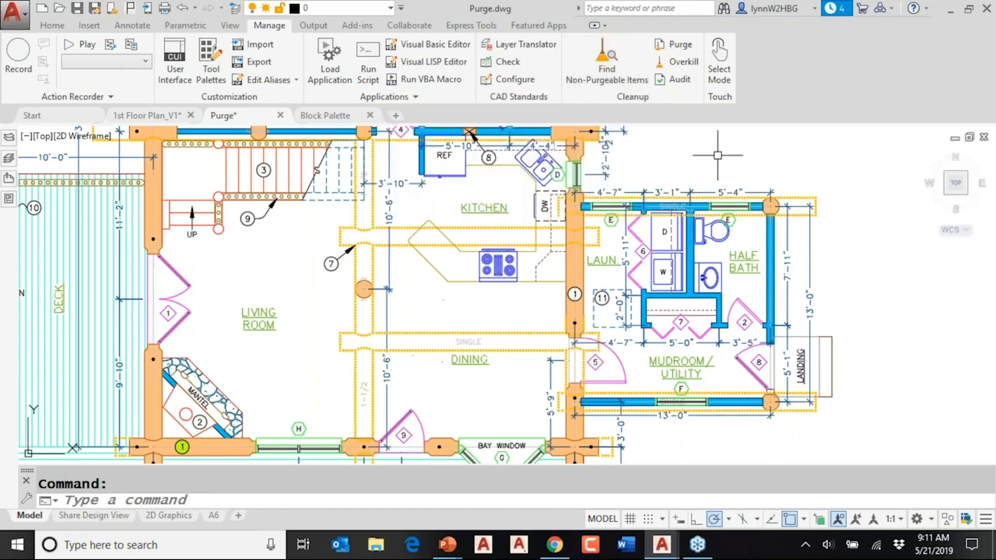
pyautogui.click(679, 44)
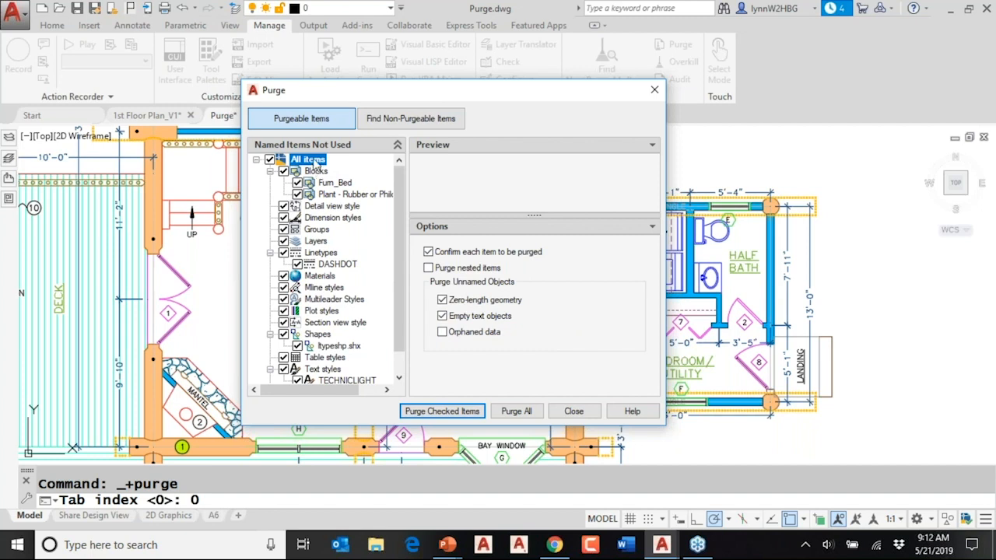
# - Preview the unused blocks Furn_Bed and Plant - Rubber, and the unused text style TECHNICLIGHT
pyautogui.click(331, 187)
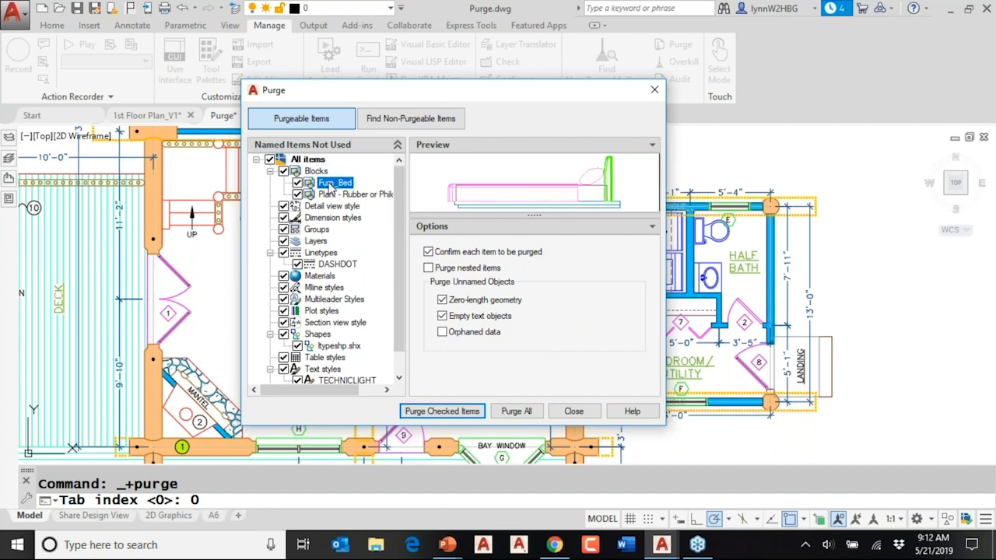
pyautogui.click(331, 199)
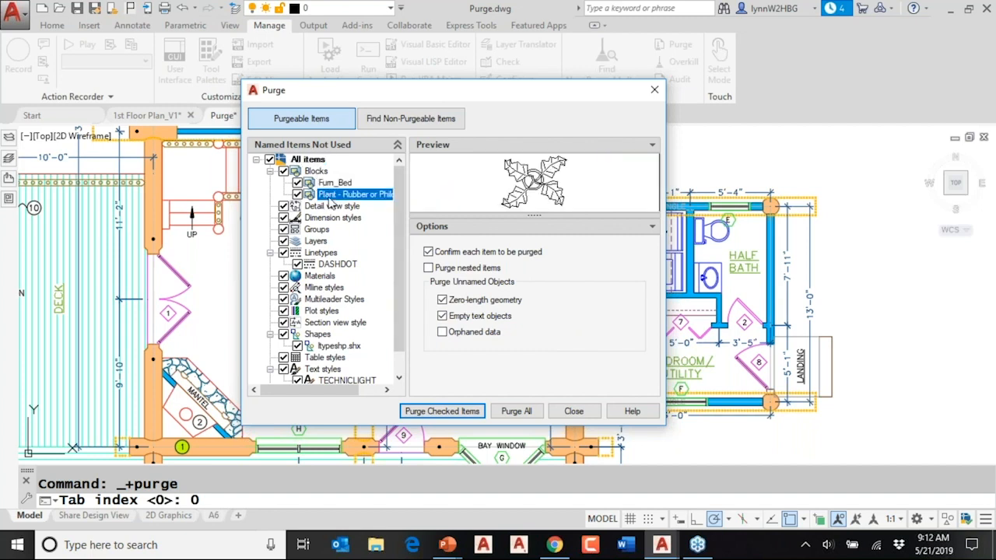
pyautogui.moveTo(401, 311); pyautogui.dragTo(391, 339)
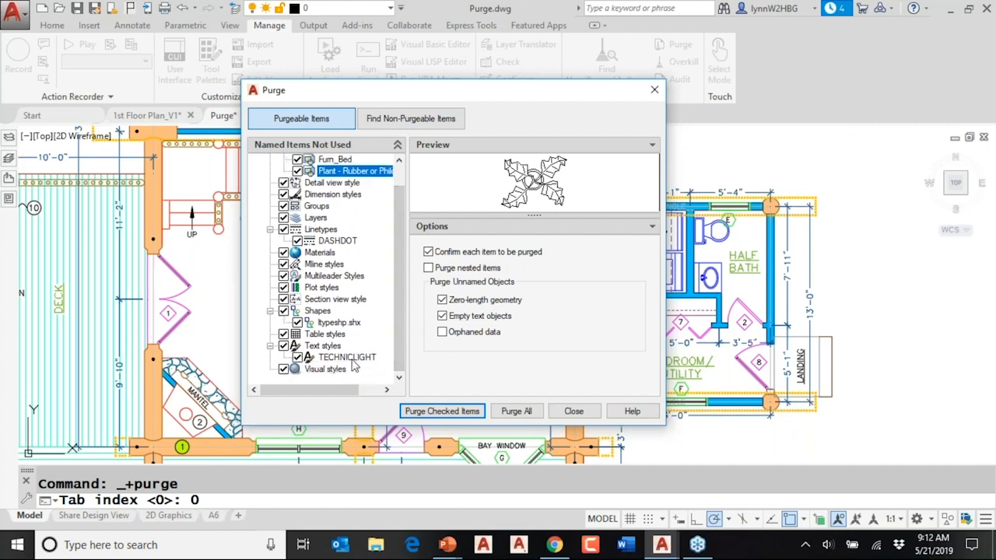
pyautogui.click(350, 358)
pyautogui.moveTo(402, 315); pyautogui.dragTo(397, 226)
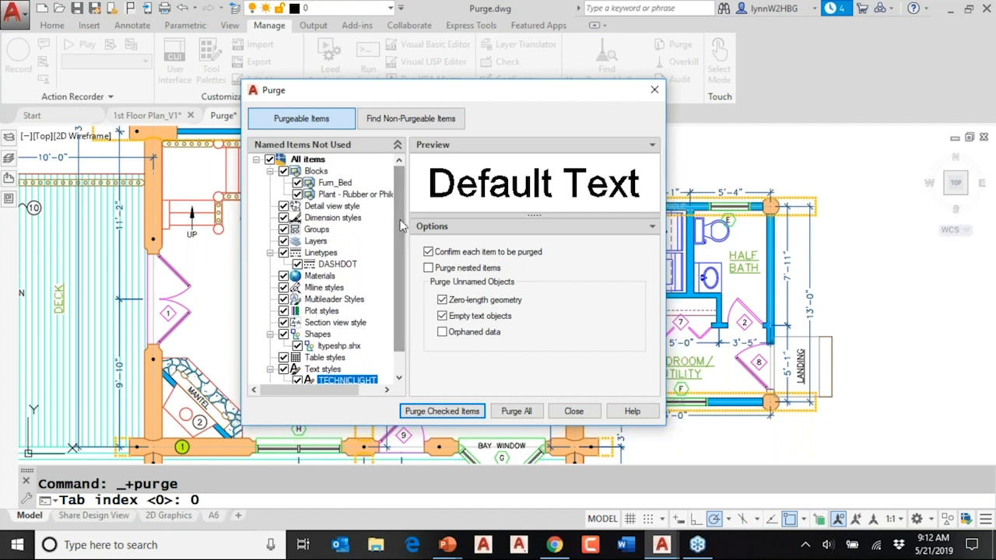
# - List the non-purgeable items and examine why the blocks _OBLIQUE, AVE_GLOBAL, AVE_RENDER and Dryer PV cannot be purged
pyautogui.click(427, 123)
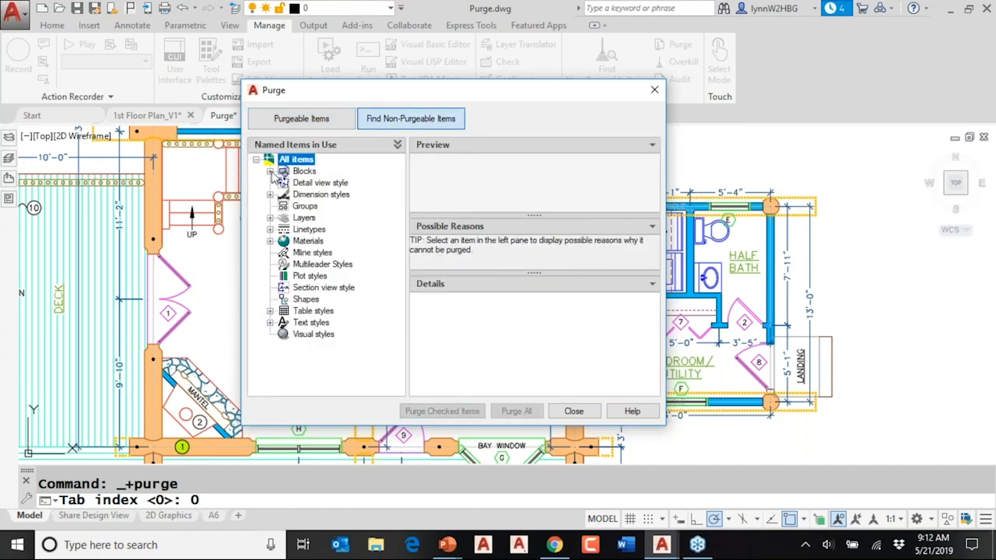
pyautogui.click(270, 172)
pyautogui.click(342, 184)
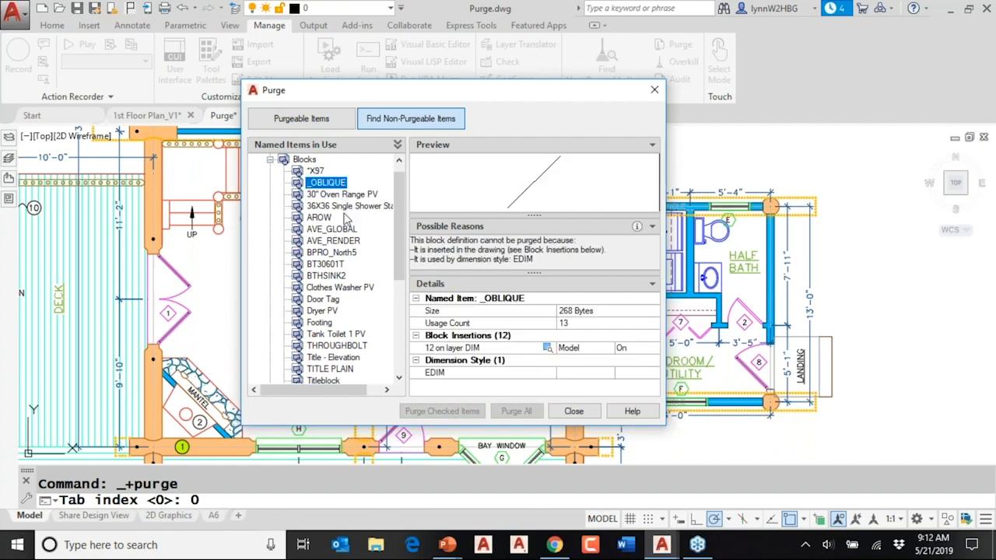
pyautogui.click(346, 230)
pyautogui.click(347, 242)
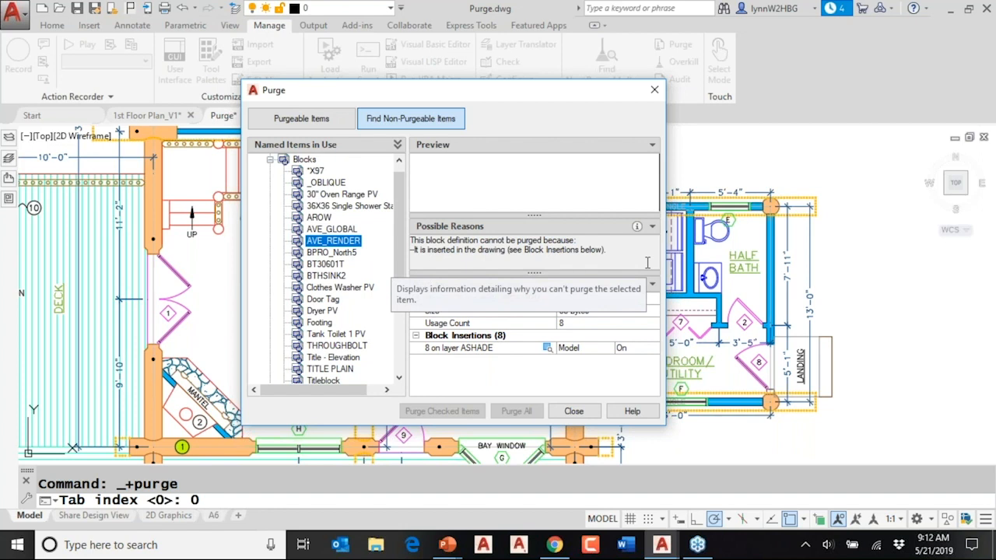
pyautogui.scroll(-1, 351, 270)
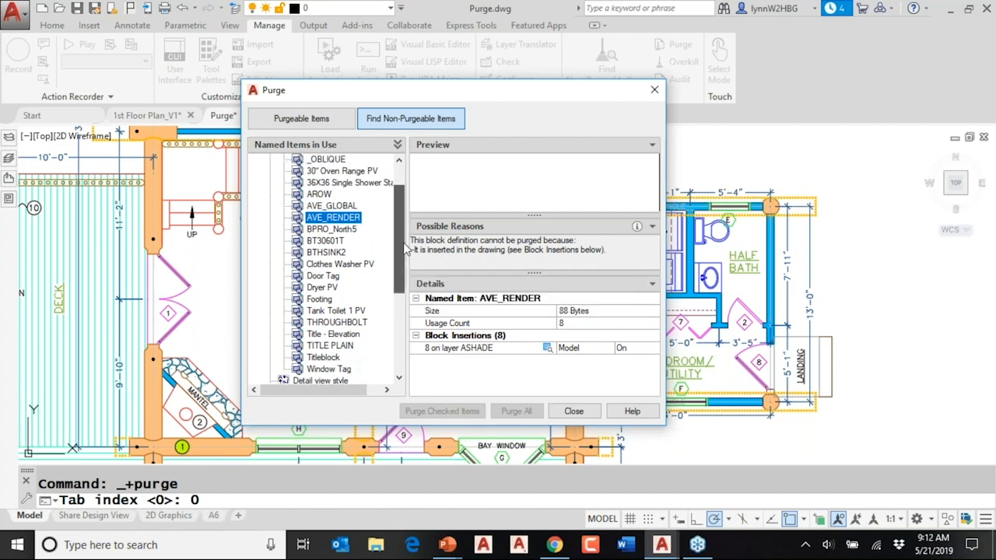
pyautogui.click(337, 289)
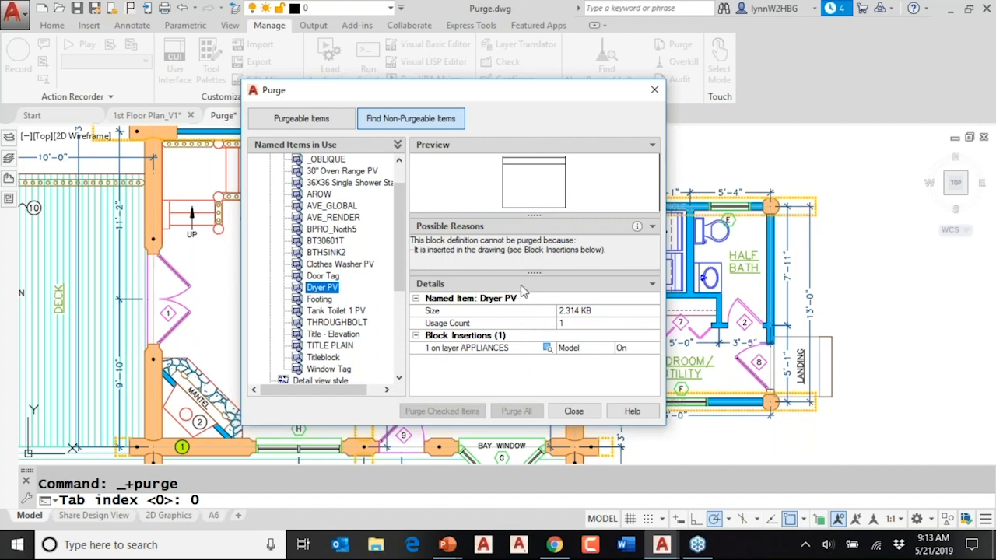
pyautogui.moveTo(400, 277); pyautogui.dragTo(400, 330)
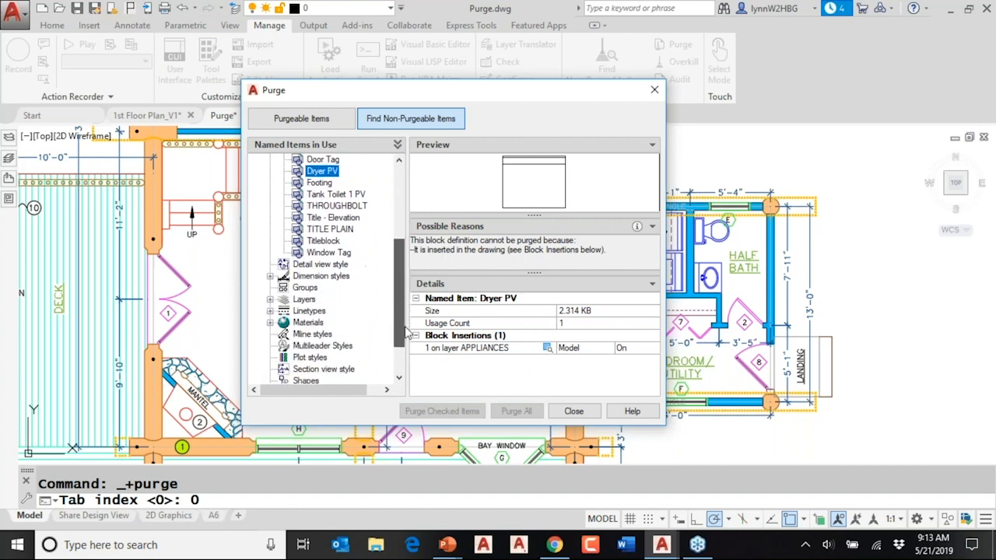
# - Find EVIL LAYER among the non-purgeable layers, select its point objects in the drawing and erase them
pyautogui.click(270, 300)
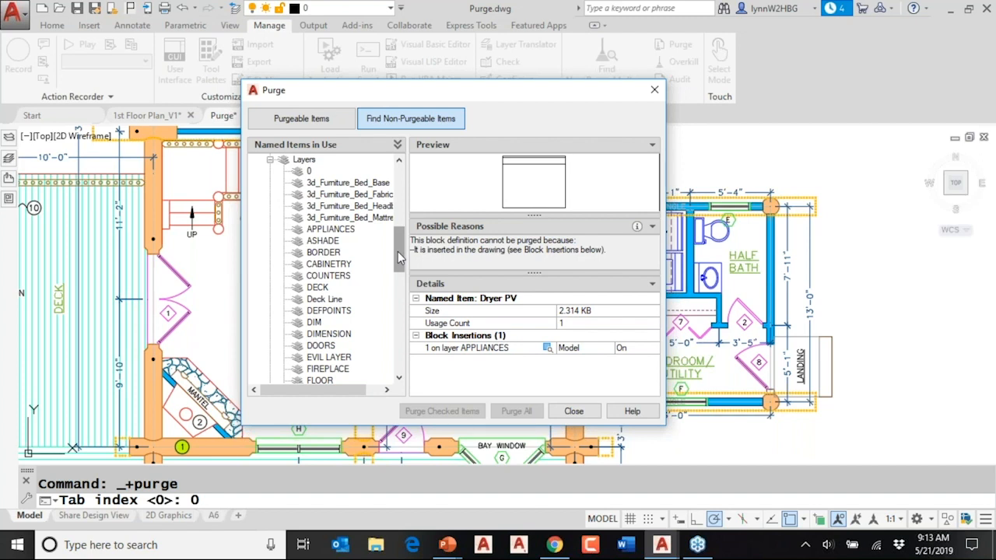
pyautogui.moveTo(399, 257); pyautogui.dragTo(400, 282)
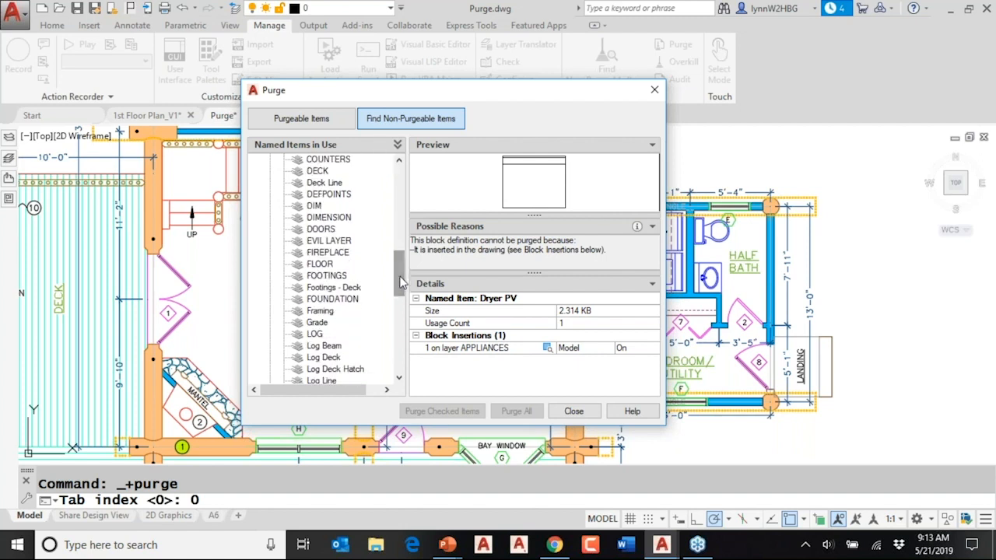
pyautogui.click(330, 242)
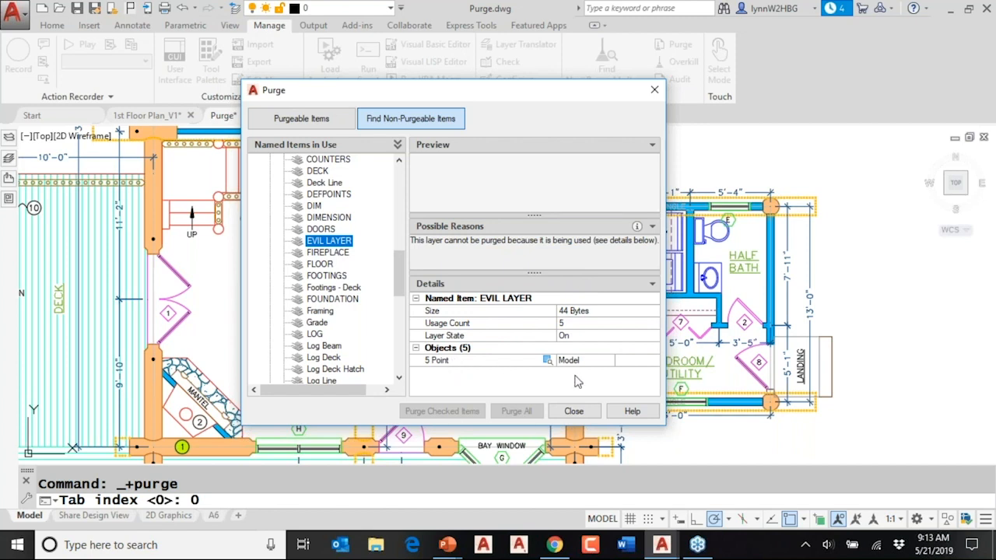
pyautogui.click(547, 361)
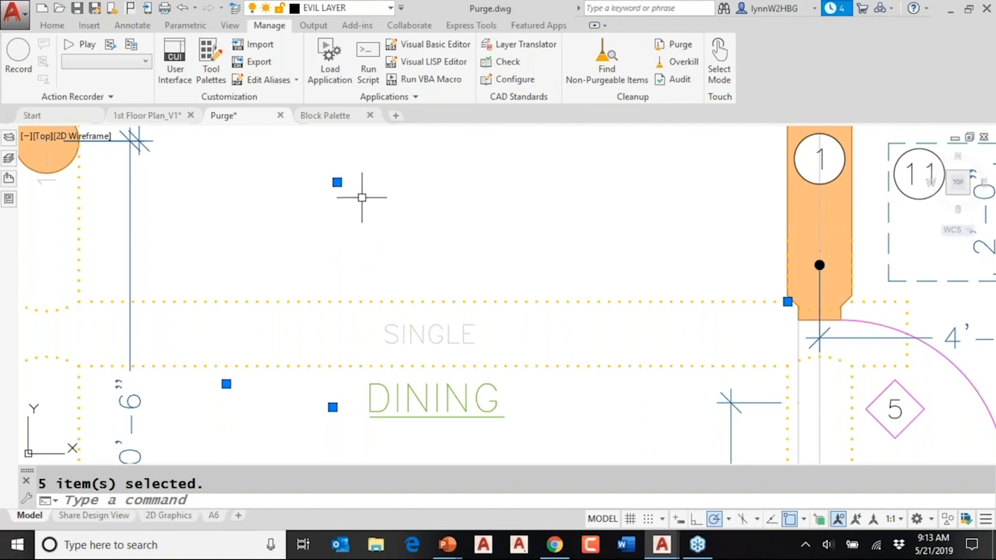
pyautogui.write('E')
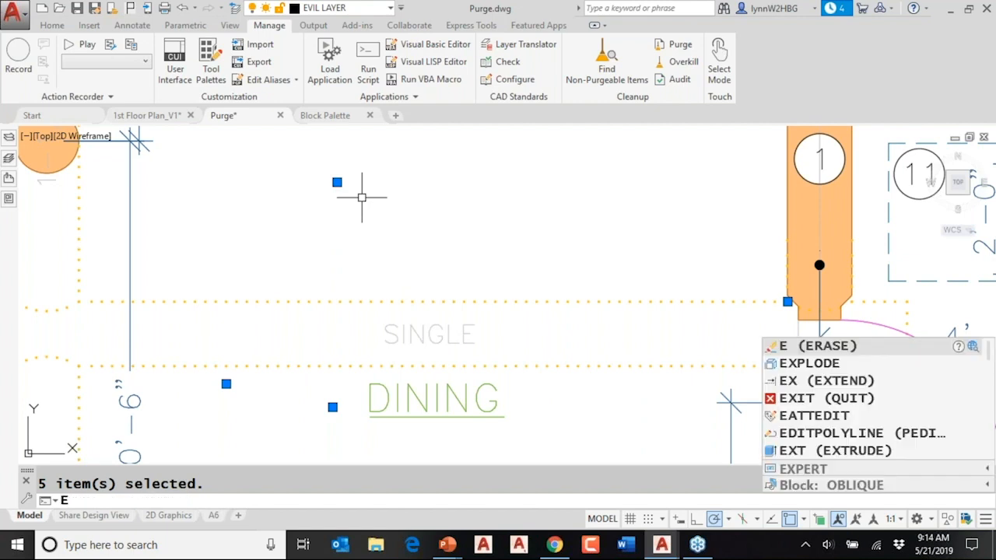
pyautogui.press('Return')
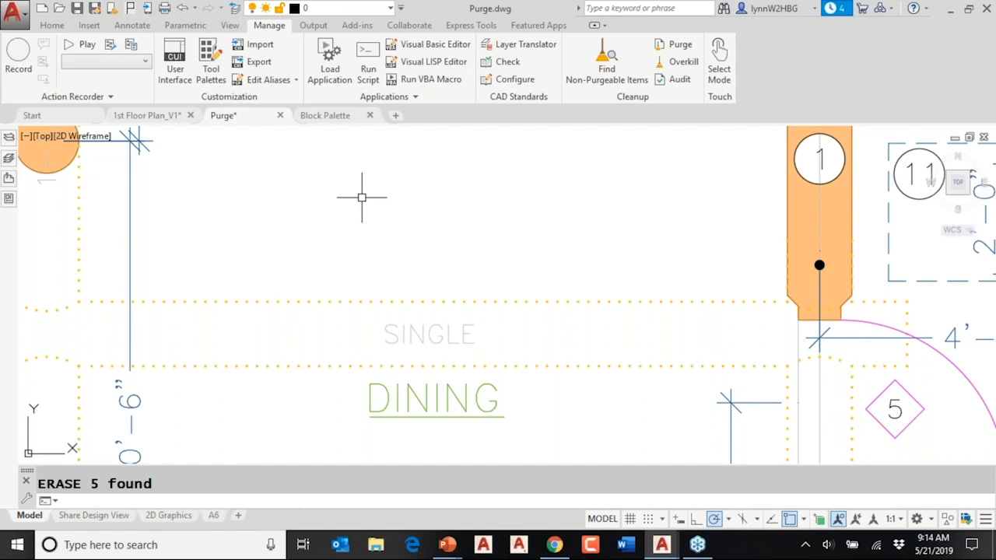
# - Review the available point display styles and leave the Point Style settings without applying a change
pyautogui.click(52, 26)
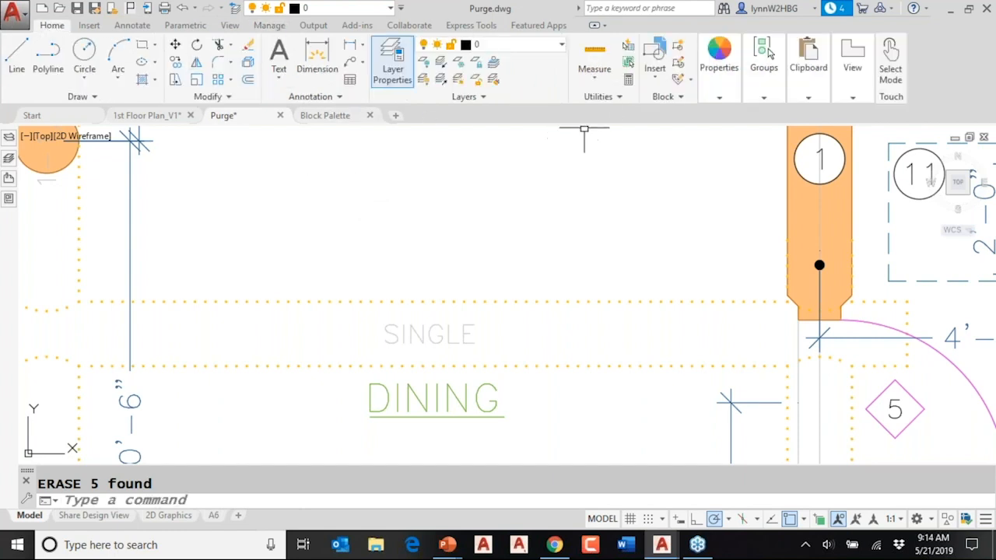
pyautogui.click(94, 98)
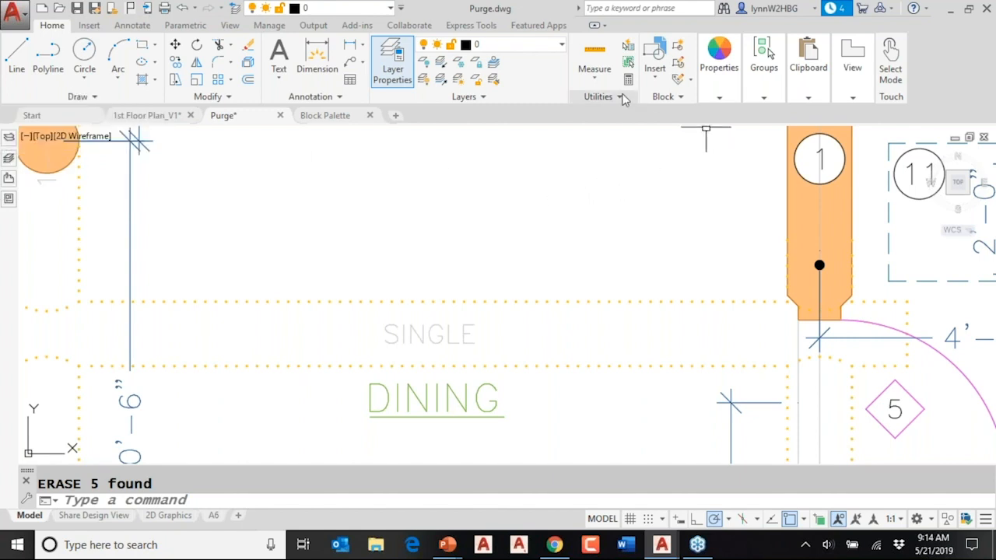
pyautogui.click(620, 96)
pyautogui.click(609, 131)
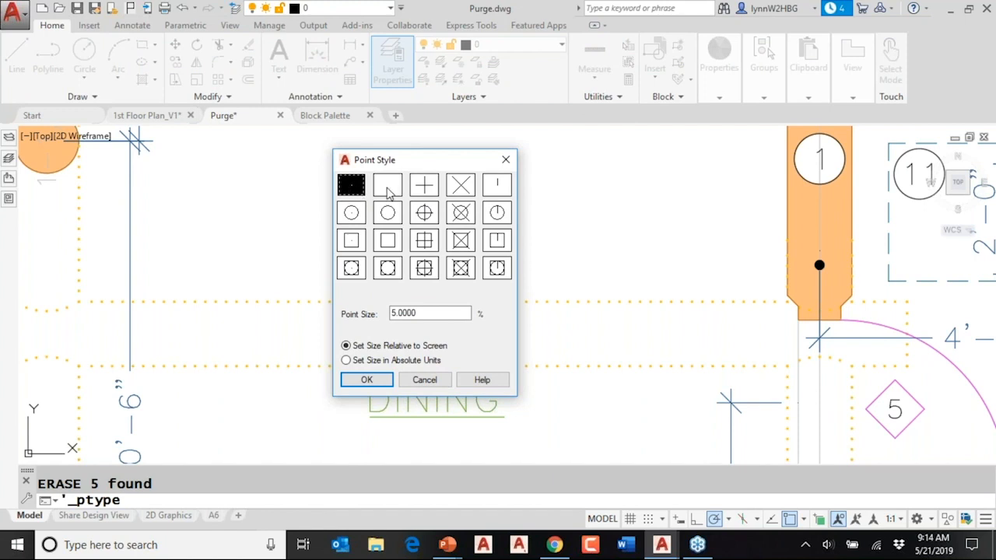
pyautogui.click(390, 190)
pyautogui.click(352, 190)
pyautogui.click(507, 161)
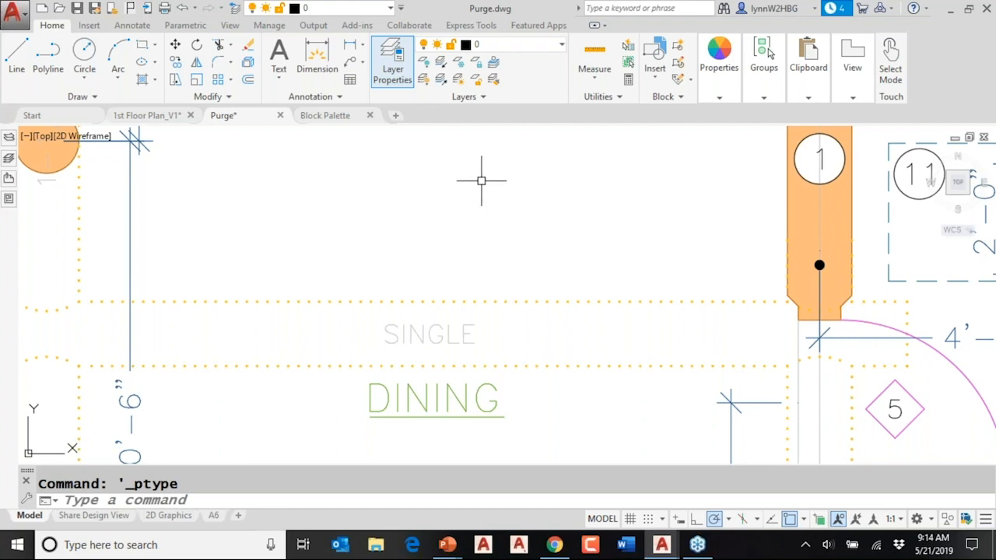
# - Return to the PowerPoint slide show and advance to the DWG Compare slide
pyautogui.click(268, 24)
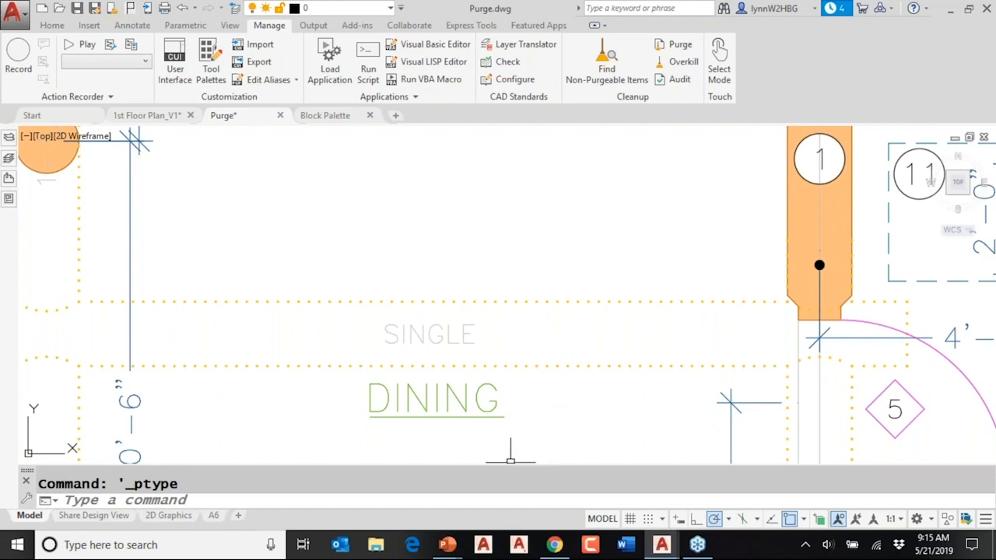
pyautogui.moveTo(447, 546)
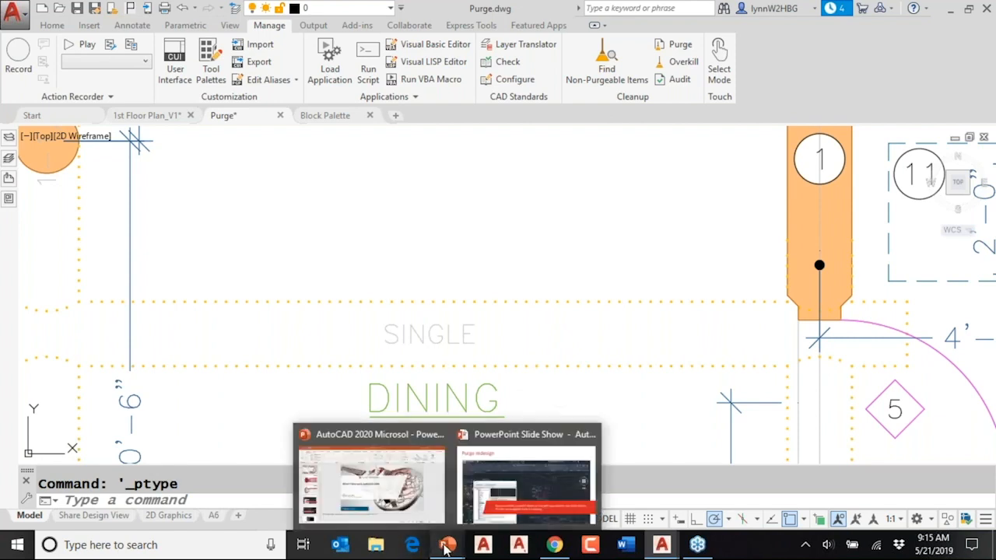
pyautogui.click(528, 490)
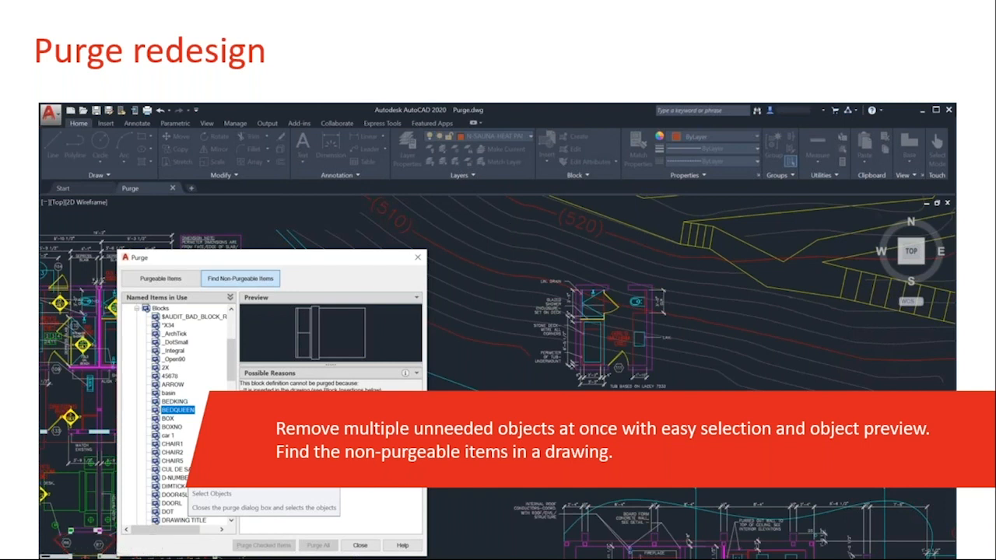
pyautogui.press('Right')
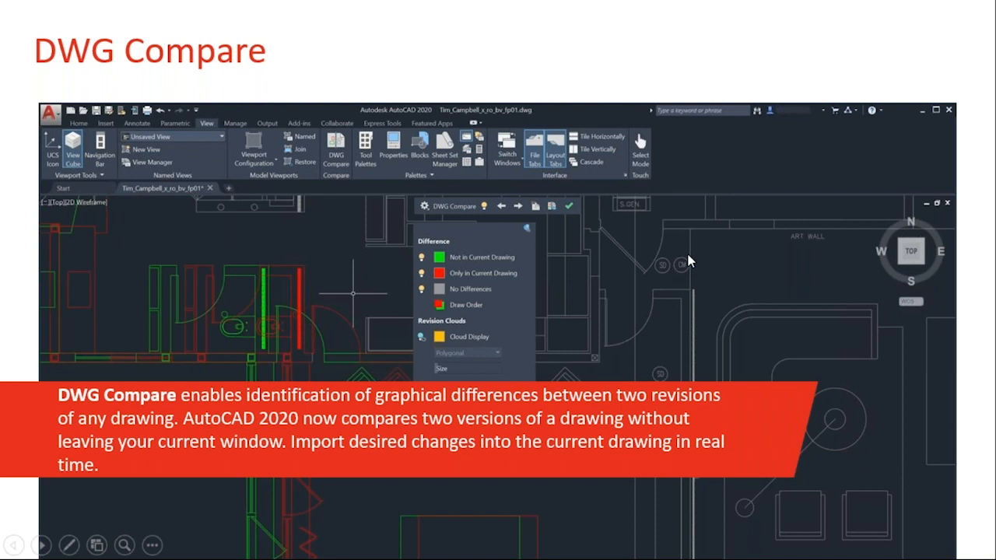
# - Switch to 1st Floor Plan_V1.dwg in AutoCAD and run DWG Compare against the drawing 1st Floor Plan_V2
pyautogui.hotkey('alt', 'Tab')
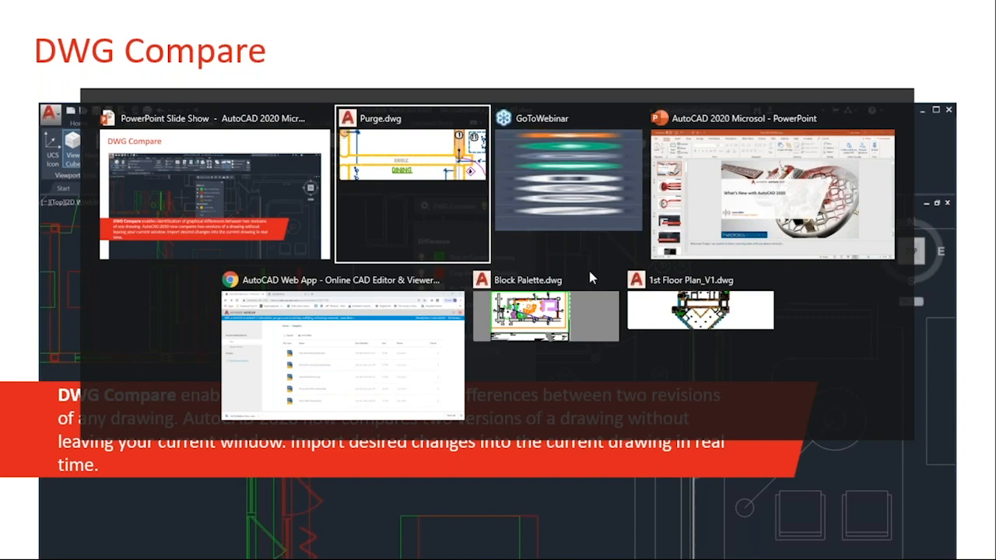
pyautogui.click(692, 315)
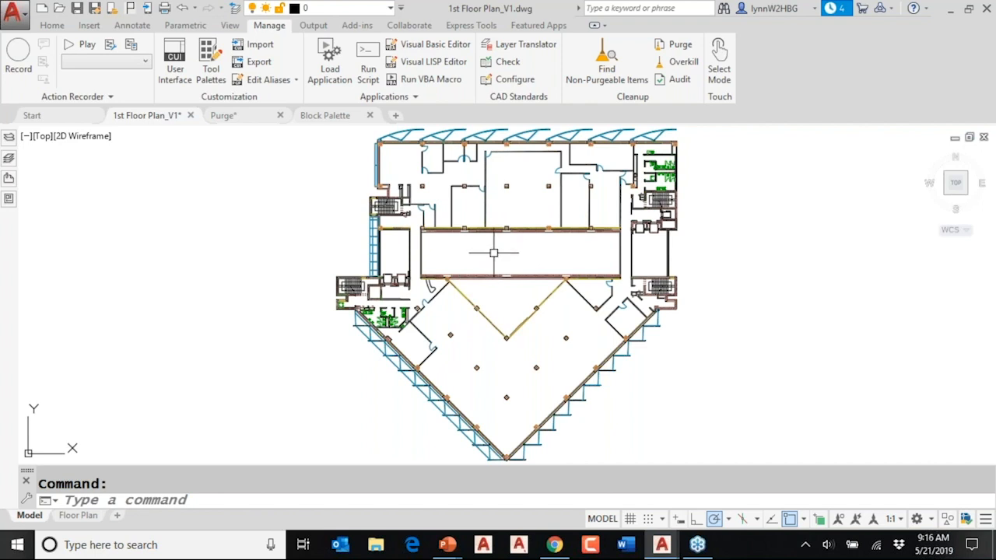
pyautogui.click(406, 25)
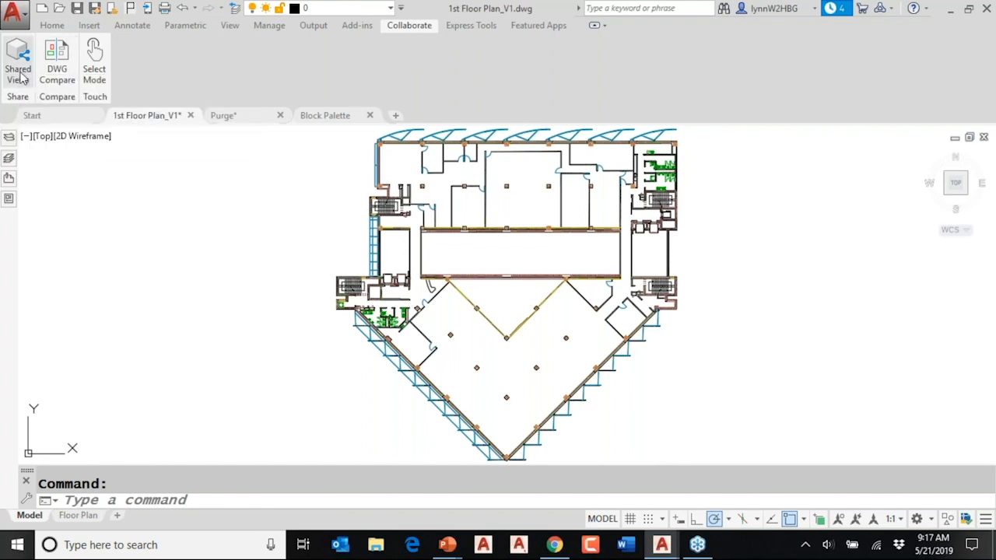
pyautogui.click(61, 74)
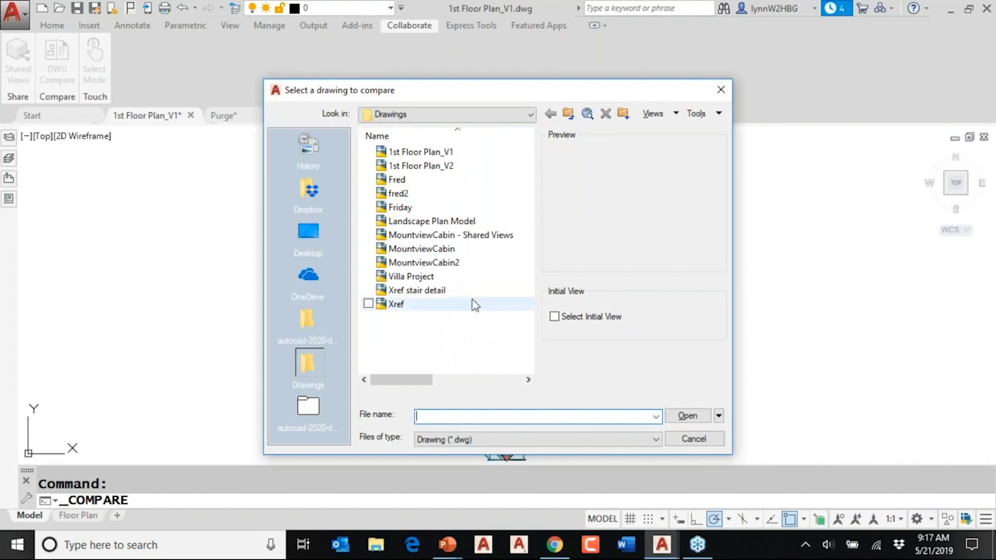
pyautogui.click(437, 168)
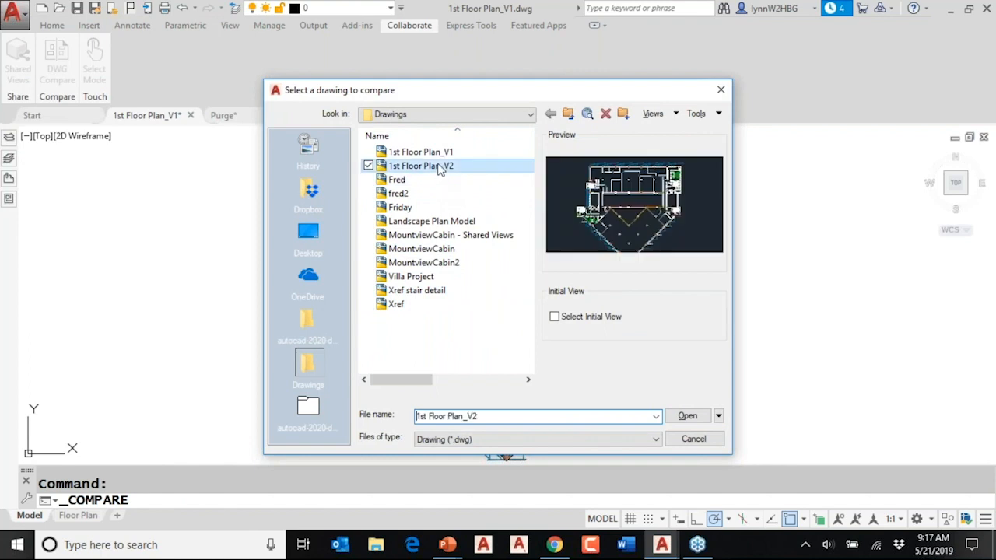
pyautogui.click(687, 418)
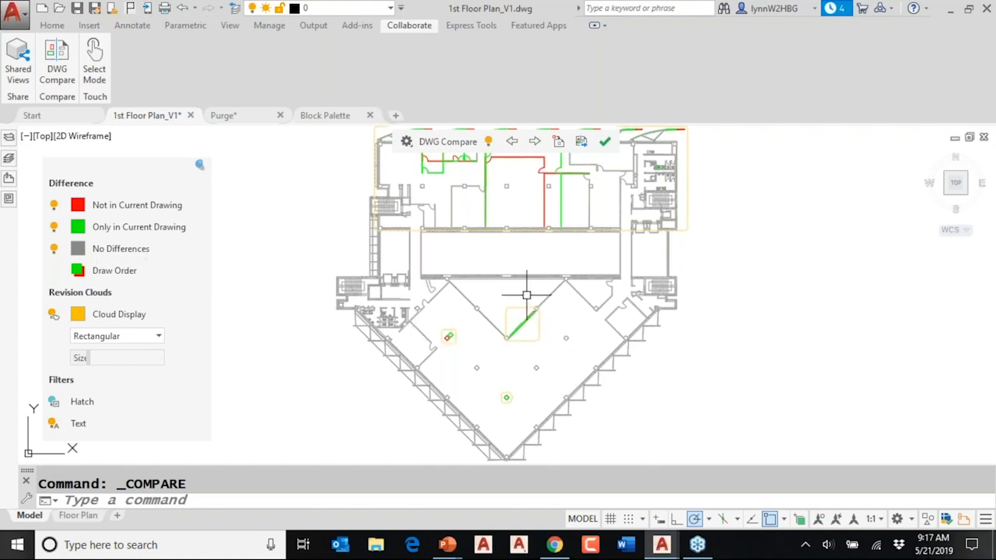
# - Change the comparison colour for objects not in the current drawing to magenta, index colour 6
pyautogui.moveTo(509, 260); pyautogui.dragTo(509, 306, button='middle')
pyautogui.moveTo(99, 214)
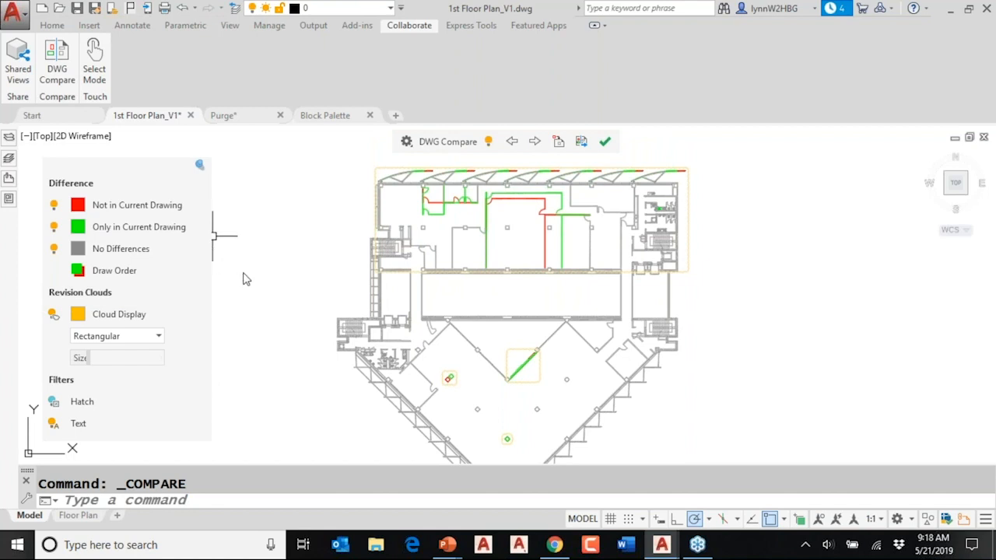
pyautogui.click(78, 207)
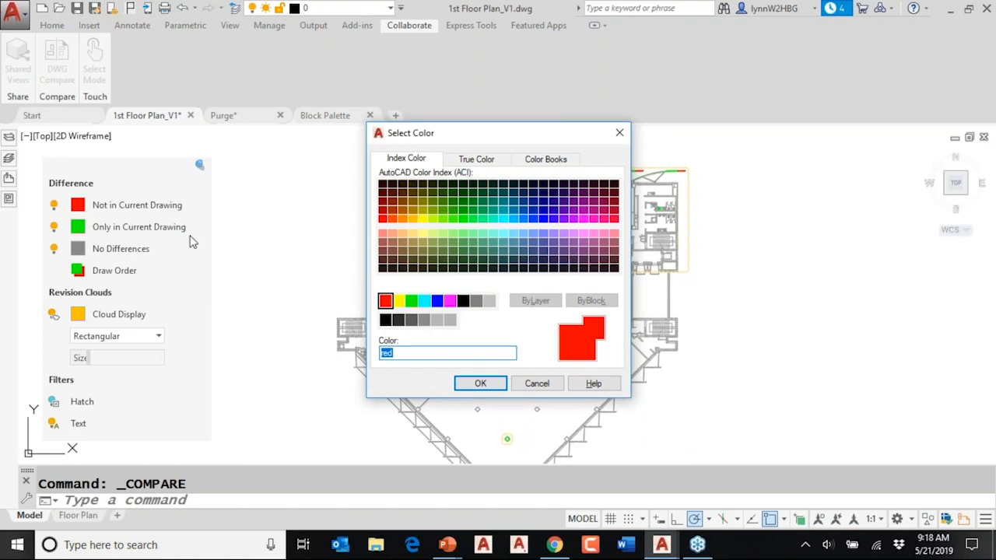
pyautogui.click(452, 303)
pyautogui.click(480, 384)
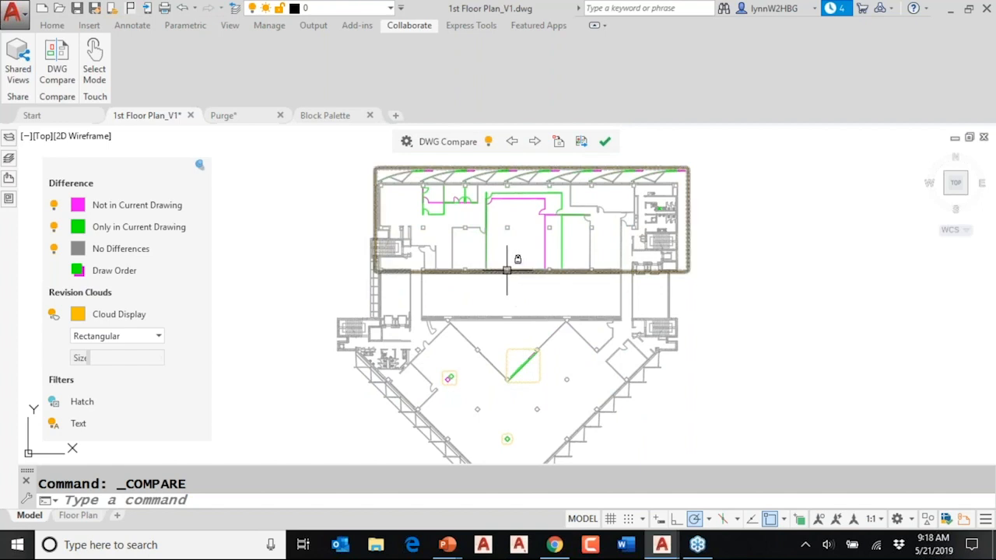
# - Turn each difference category's display off and back on, and reverse the comparison draw order and switch it back
pyautogui.moveTo(507, 270)
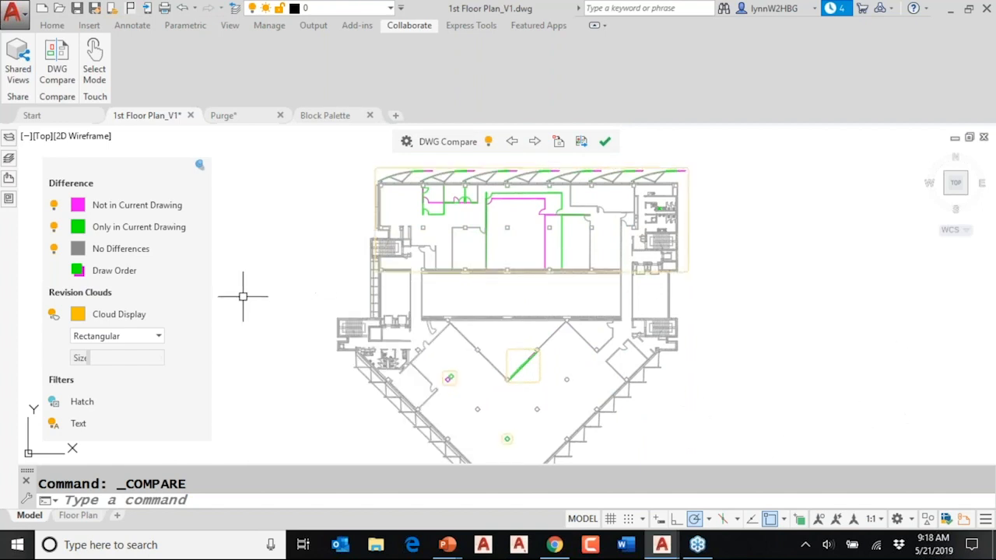
pyautogui.click(54, 227)
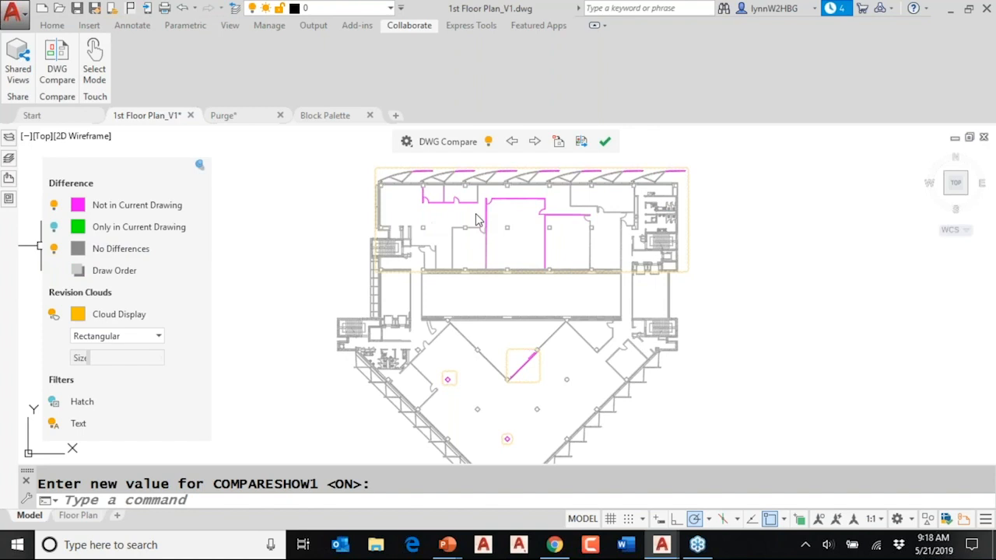
pyautogui.click(54, 205)
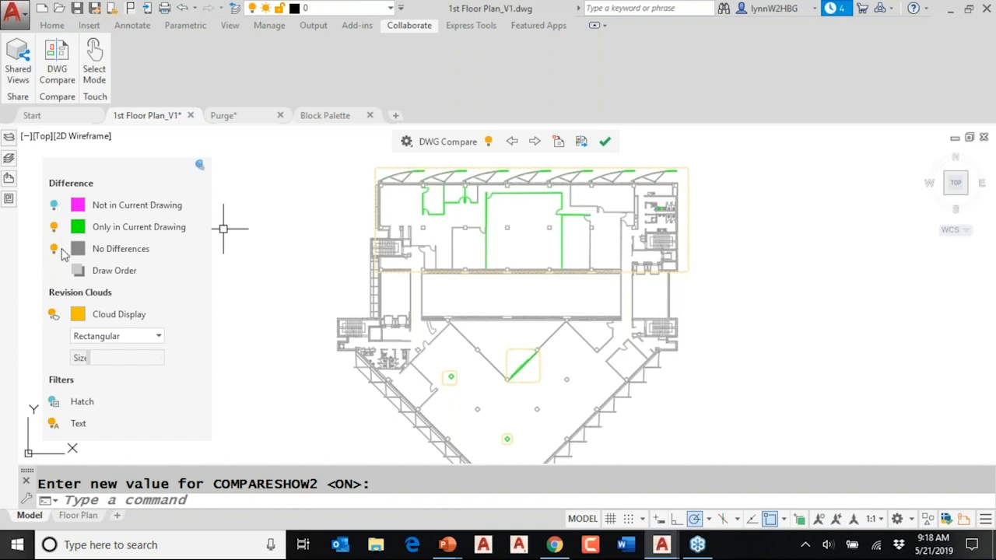
pyautogui.click(54, 205)
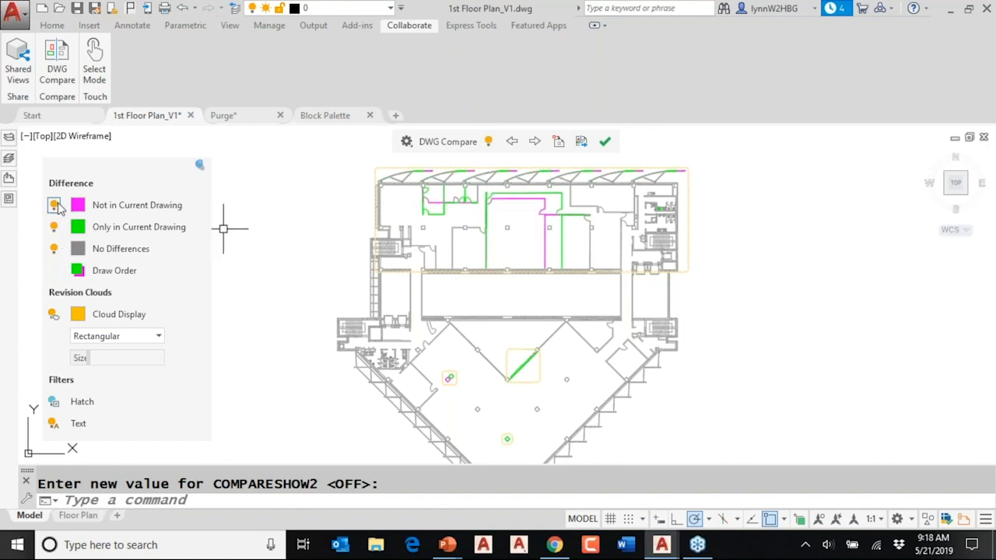
pyautogui.click(53, 249)
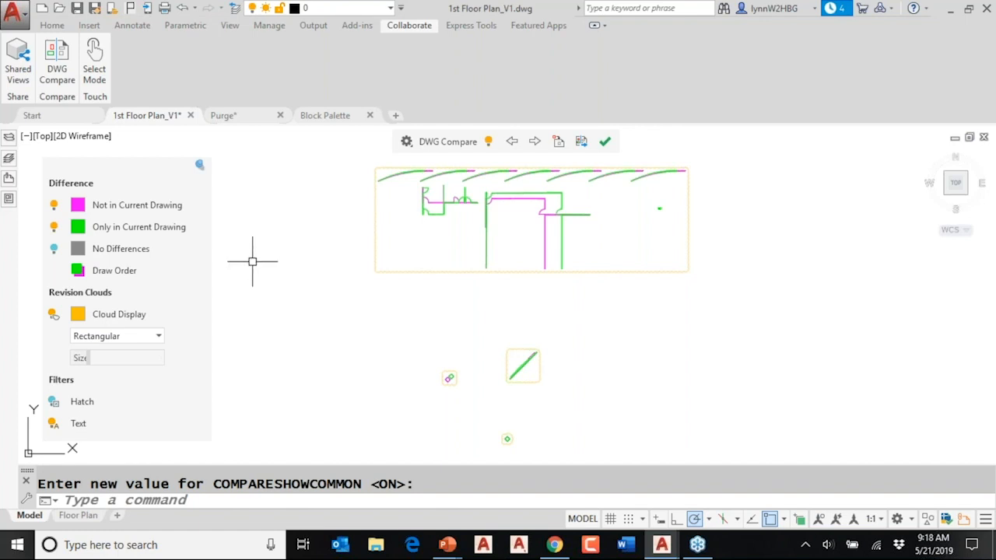
pyautogui.click(53, 249)
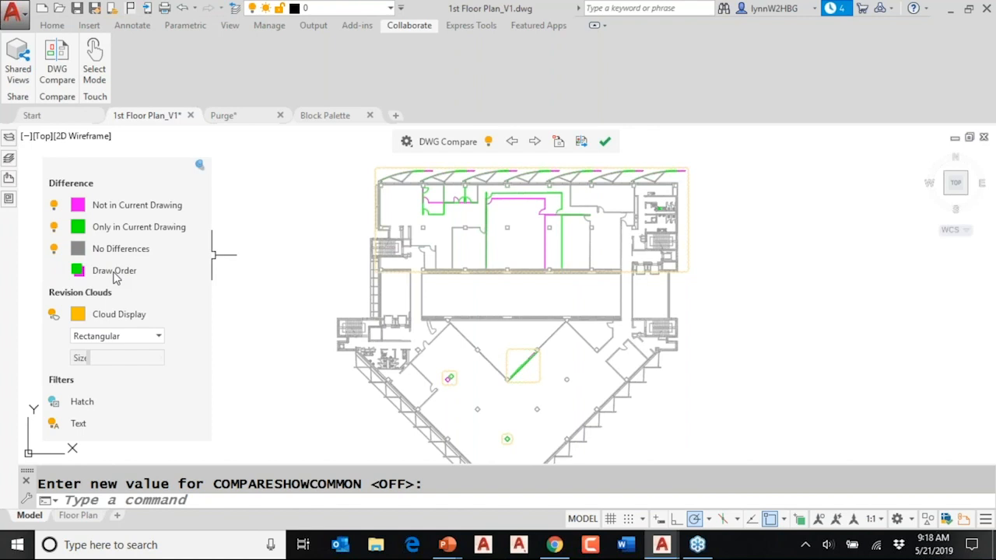
pyautogui.click(76, 270)
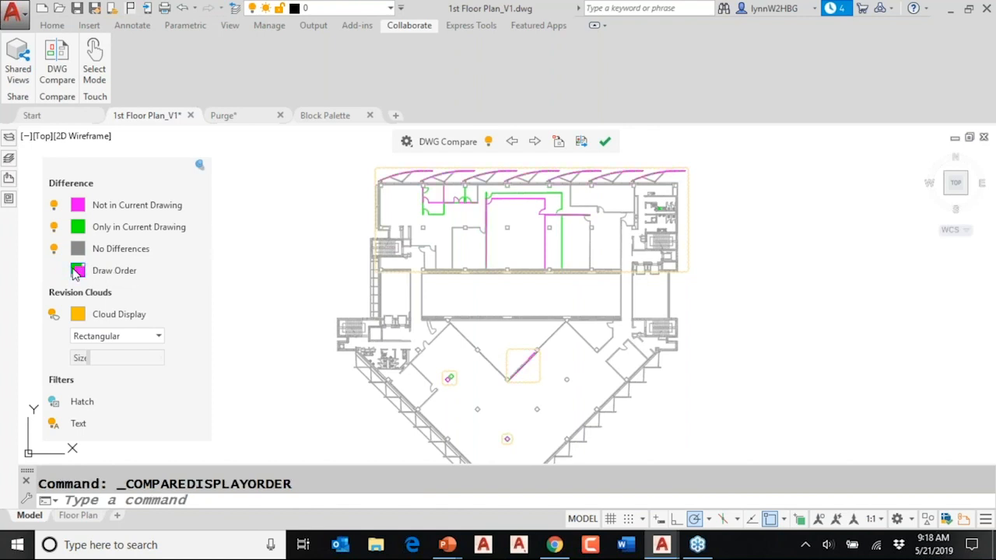
pyautogui.click(78, 270)
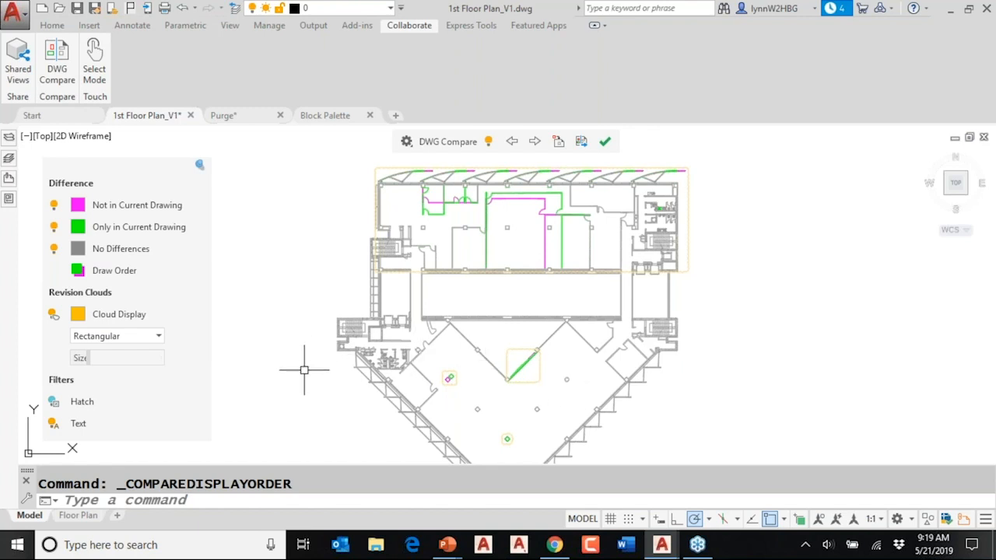
# - Set the revision cloud display colour to the orange-red true colour 247,68,8
pyautogui.click(81, 314)
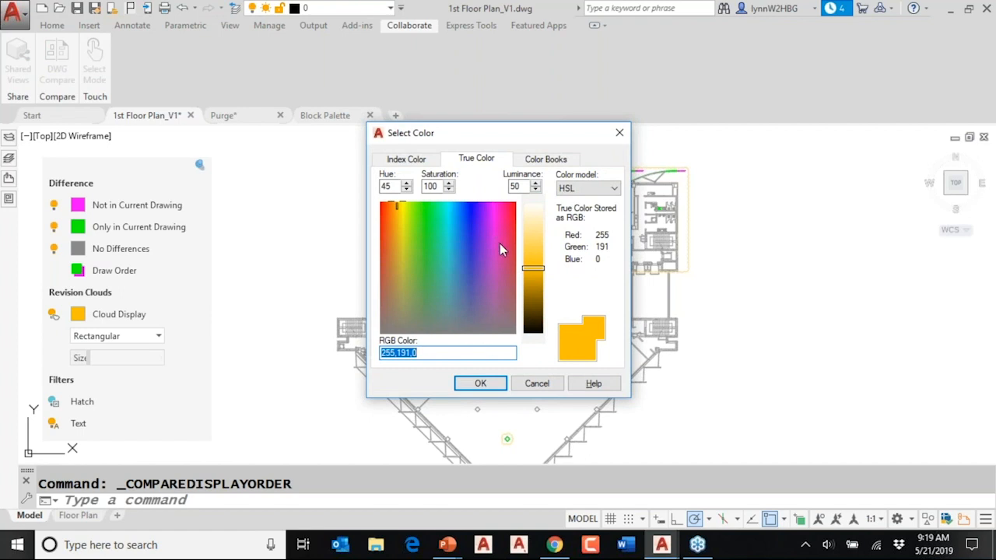
pyautogui.click(426, 218)
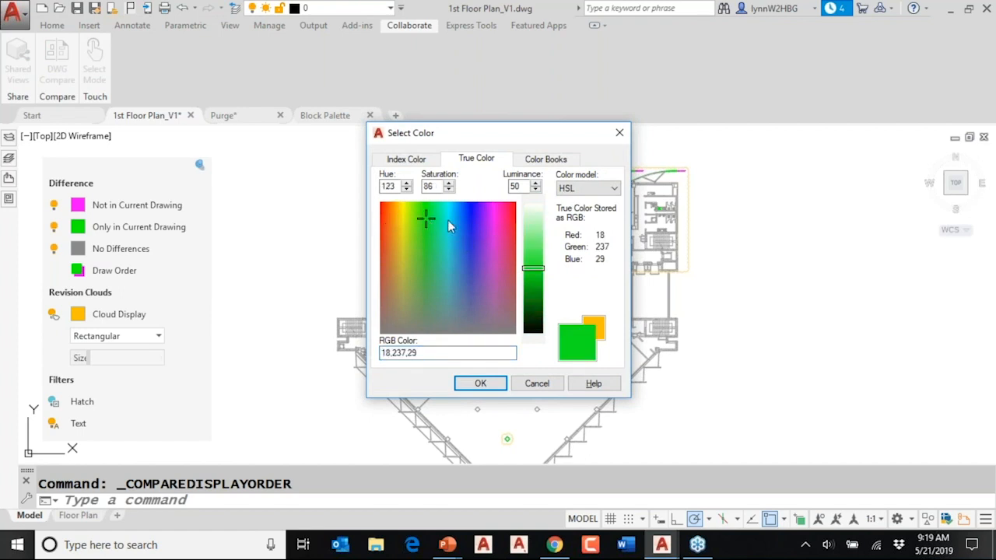
pyautogui.click(386, 207)
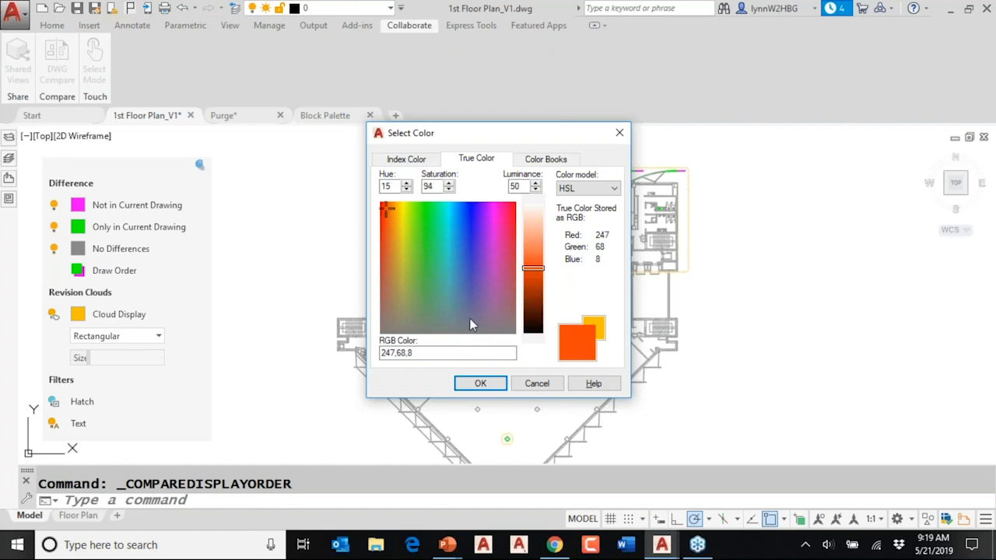
pyautogui.click(480, 383)
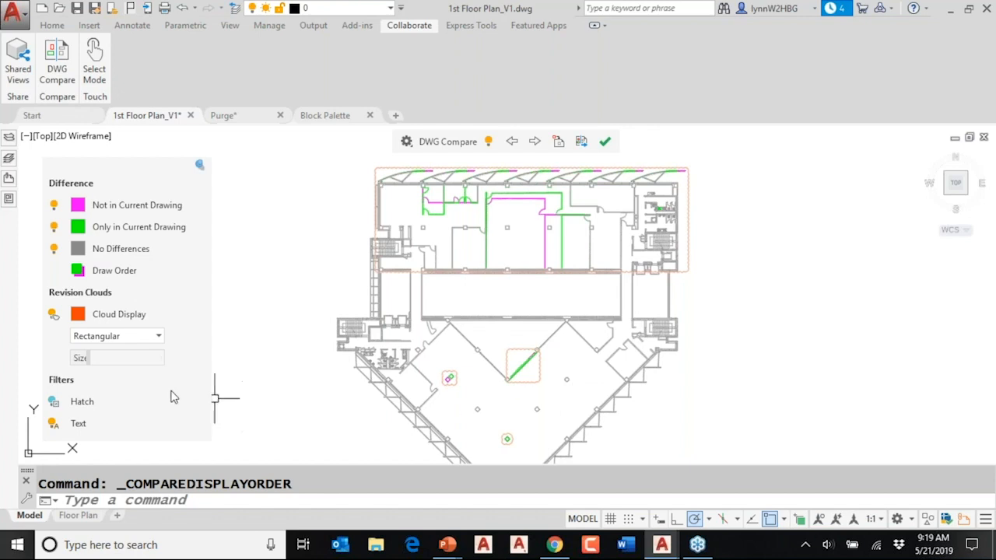
# - Switch the Hatch filter on and back off, and the Text filter off and back on
pyautogui.click(68, 412)
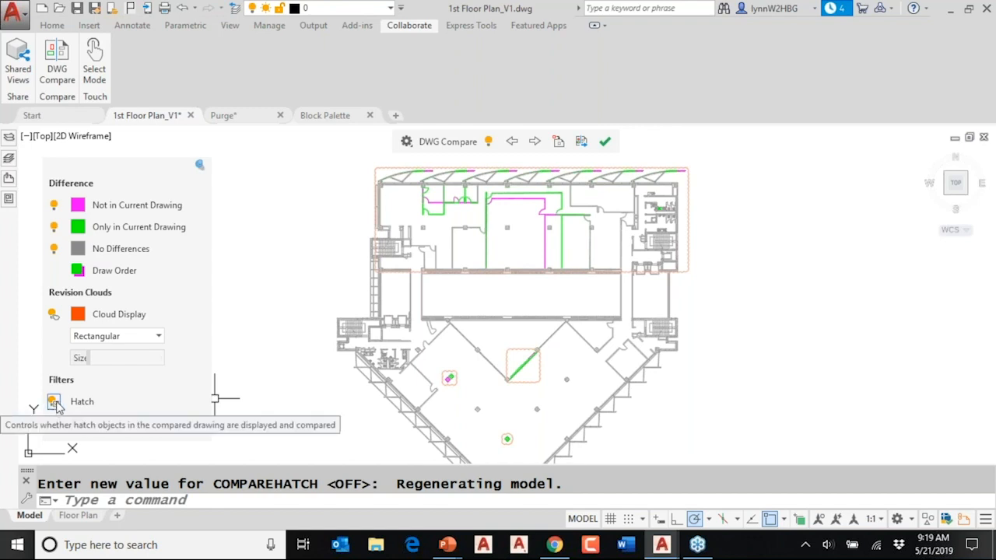
pyautogui.click(53, 405)
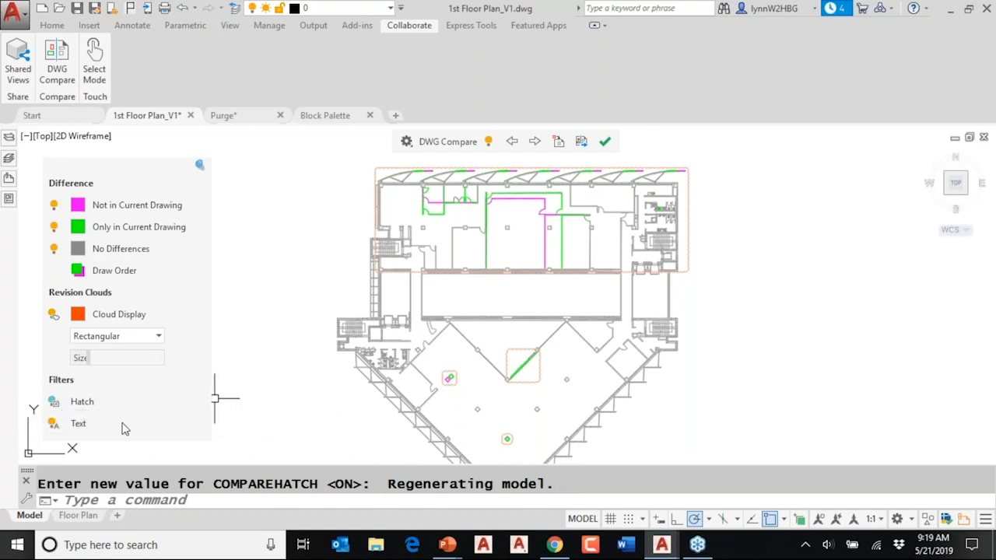
pyautogui.click(53, 424)
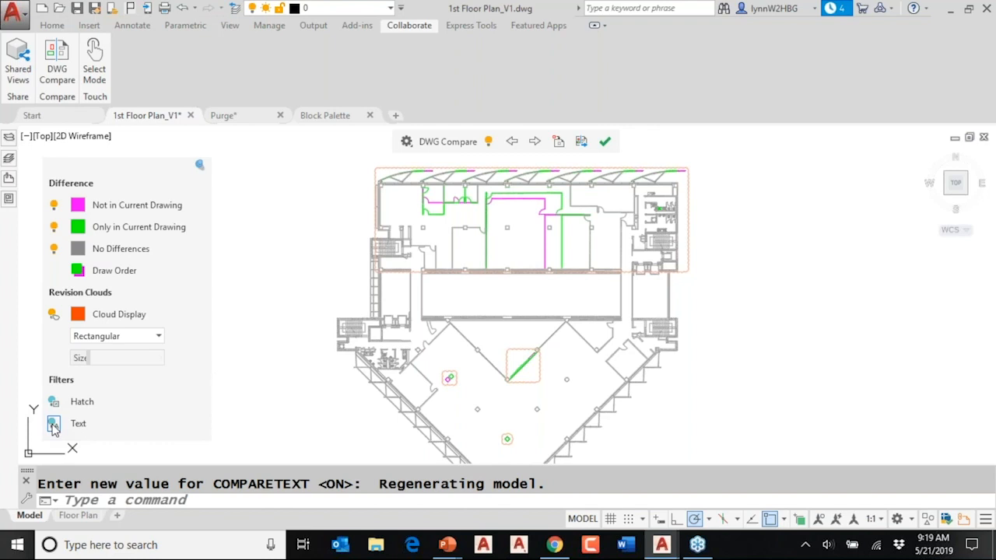
pyautogui.click(53, 426)
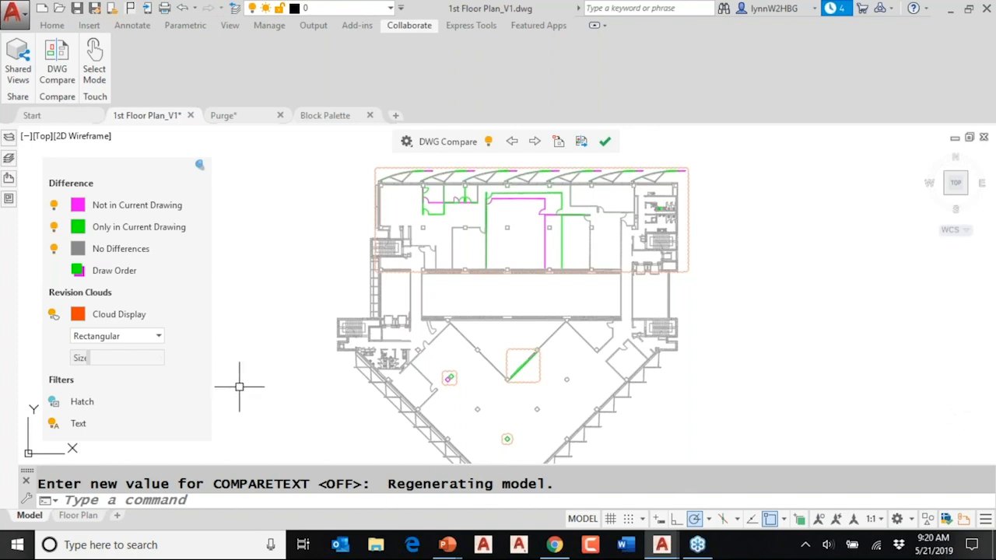
# - Change the revision clouds around the differences from rectangular to Polygonal and slightly increase their size
pyautogui.click(160, 336)
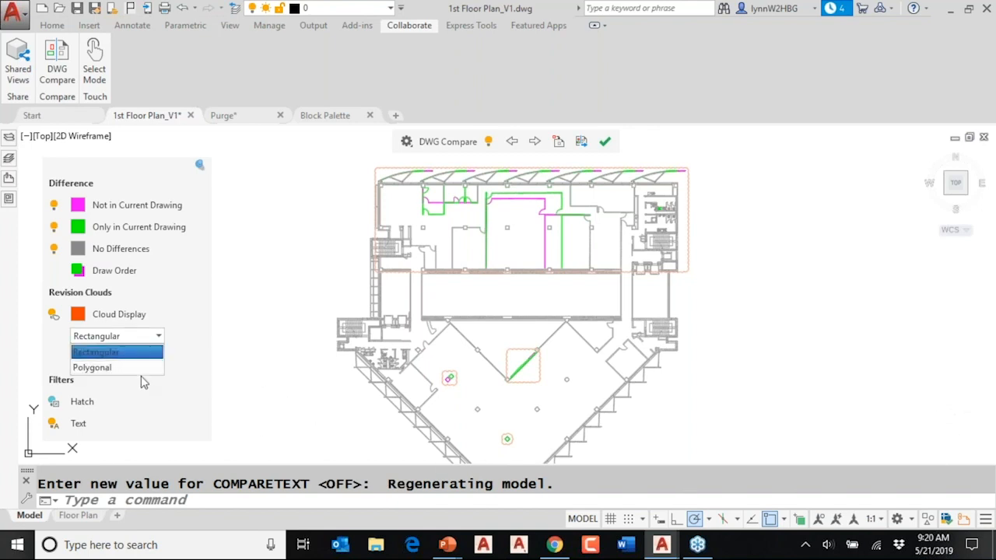
pyautogui.click(142, 367)
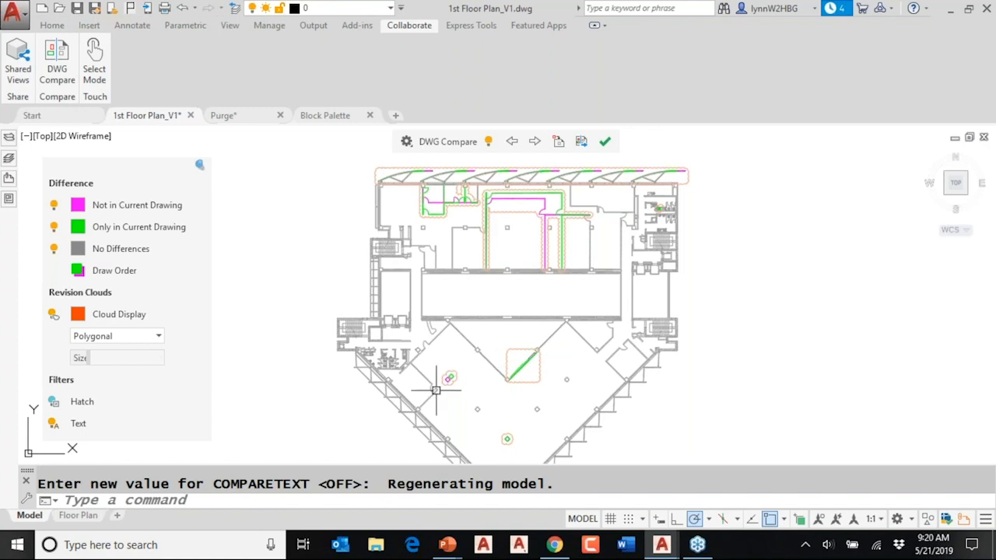
pyautogui.moveTo(88, 359)
pyautogui.mouseDown()
pyautogui.moveTo(144, 359)
pyautogui.moveTo(90, 359)
pyautogui.moveTo(95, 366)
pyautogui.mouseUp()
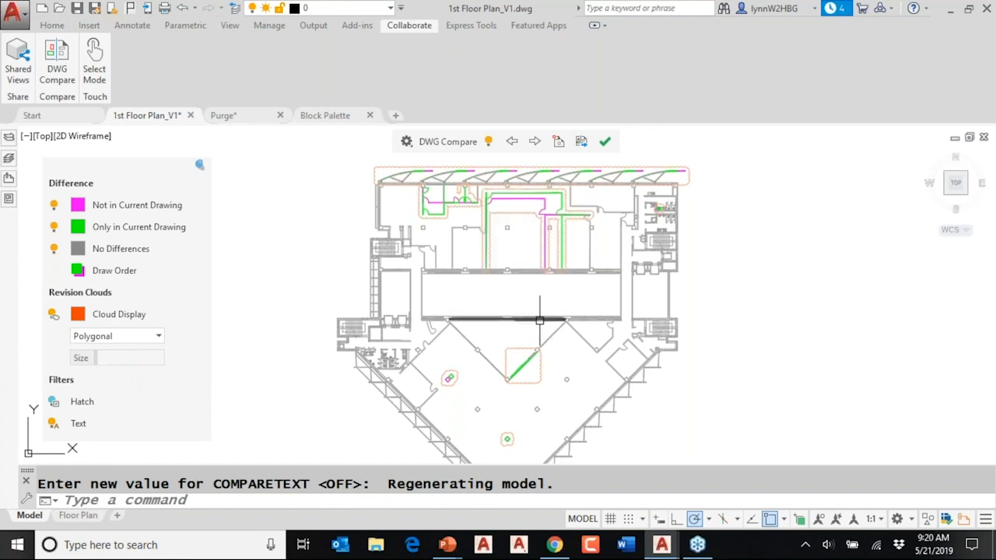
pyautogui.moveTo(538, 319)
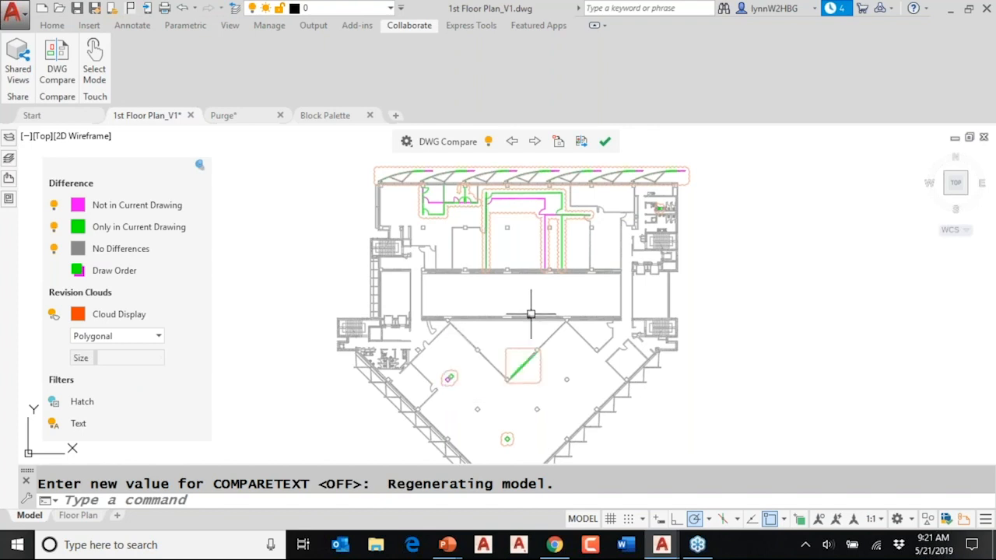
# - Step forward through the comparison differences one by one up to the pair of offset diamond-shaped columns
pyautogui.click(537, 144)
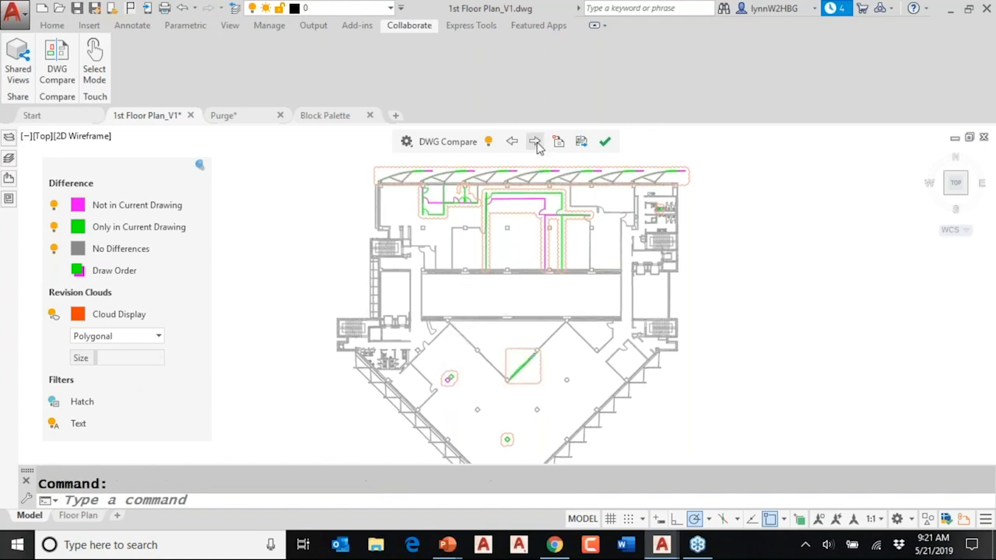
pyautogui.click(536, 144)
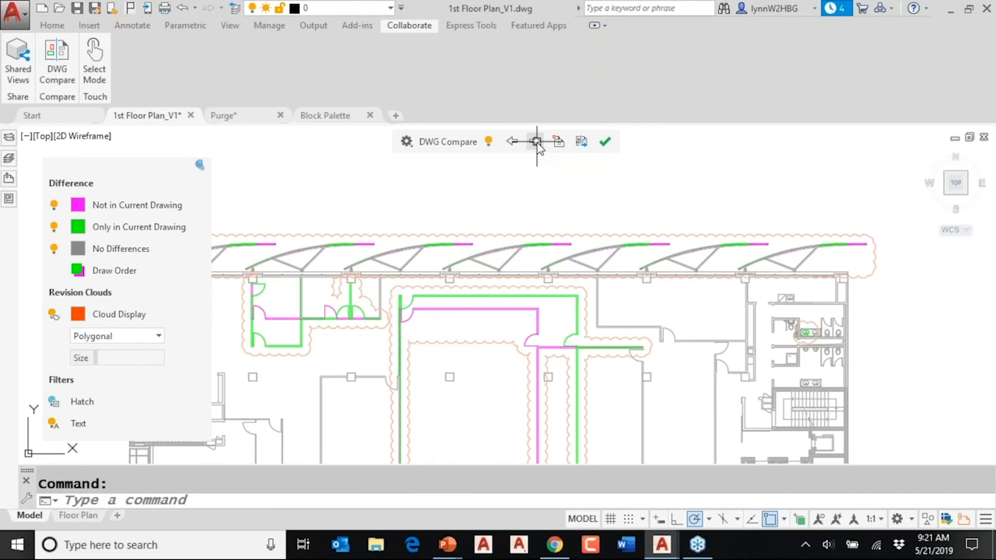
pyautogui.click(537, 143)
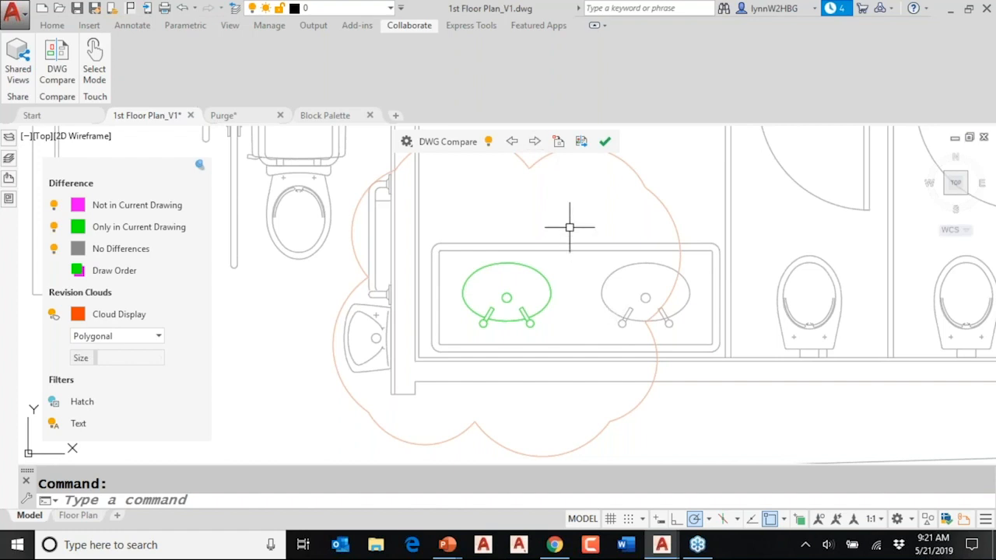
pyautogui.click(536, 143)
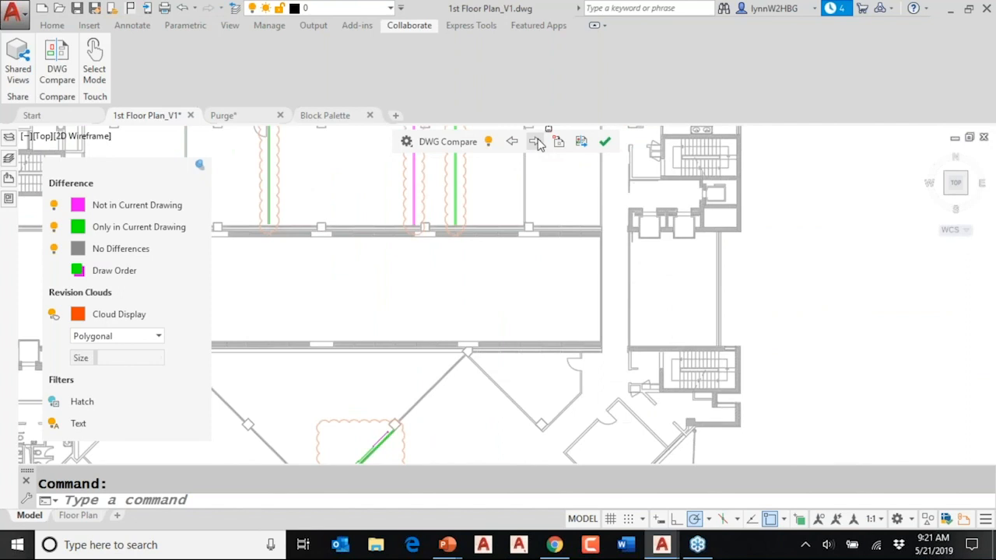
pyautogui.click(536, 142)
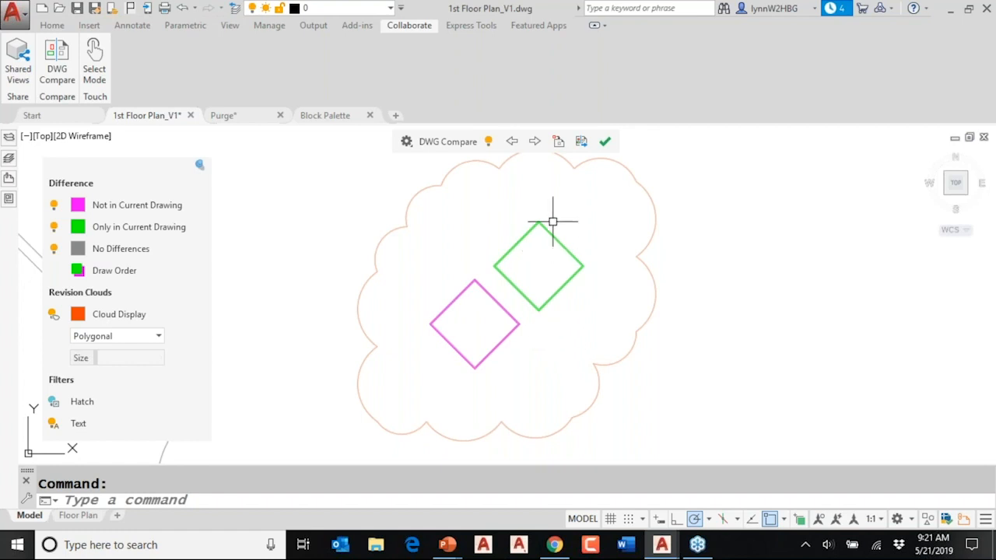
# - Import the magenta diamond-shaped column from the compared drawing into the current floor plan
pyautogui.click(559, 142)
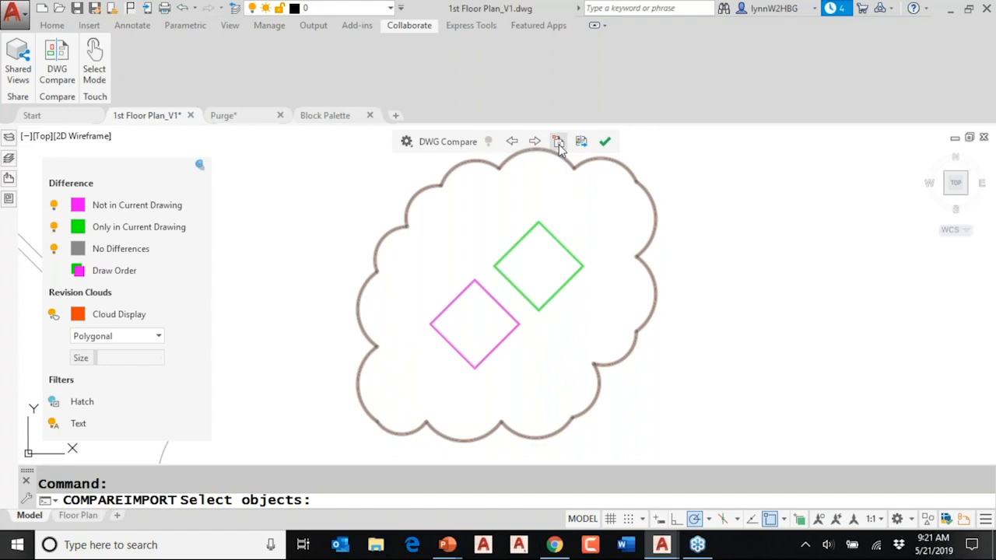
pyautogui.click(484, 292)
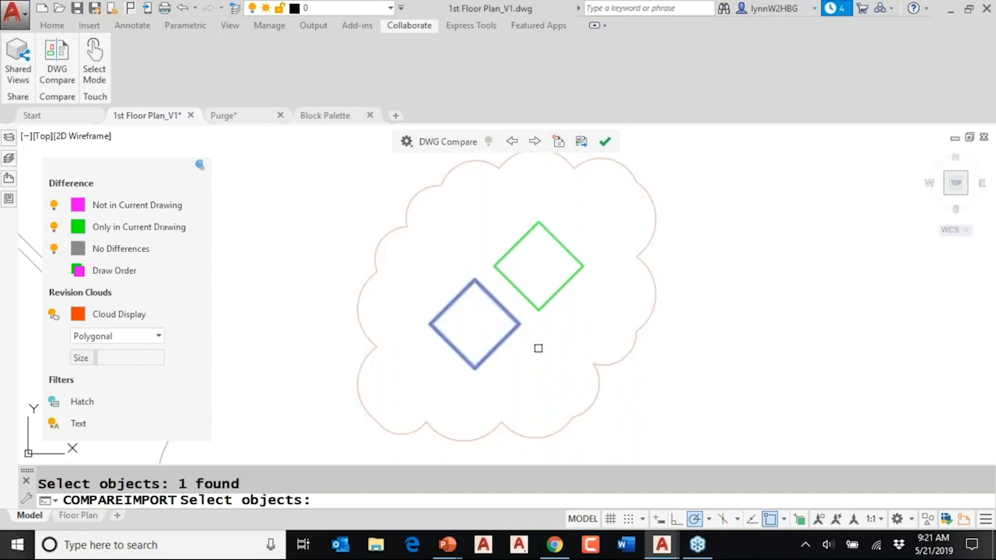
pyautogui.press('Return')
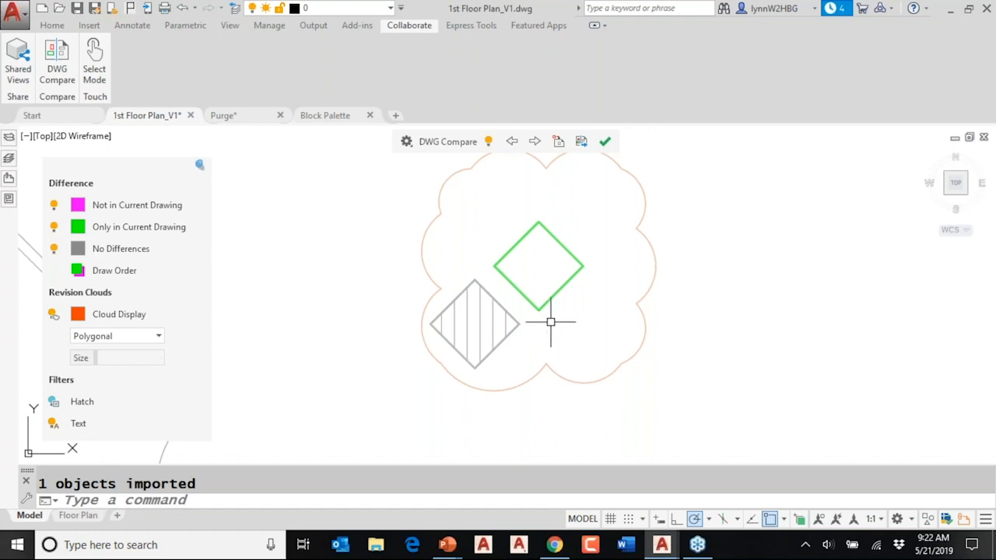
pyautogui.press('Escape')
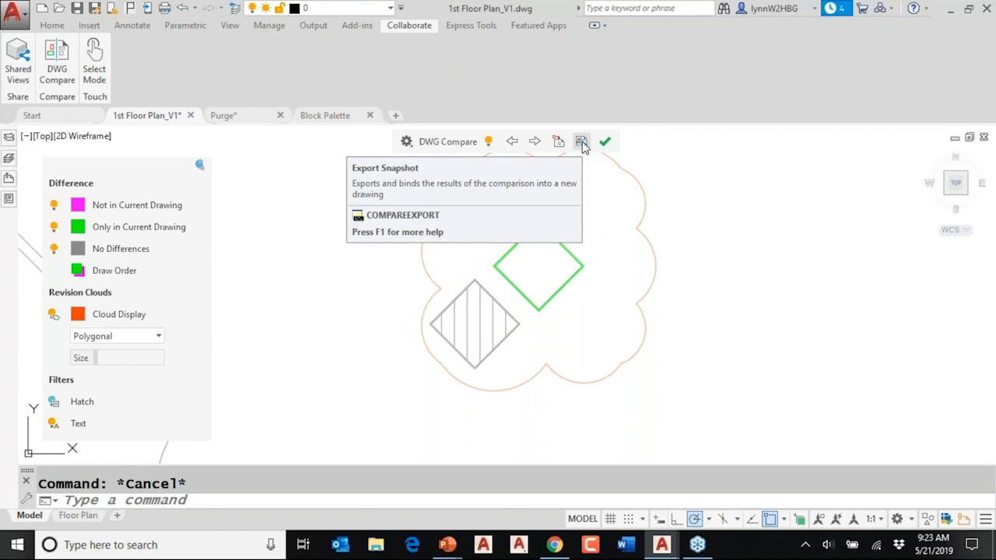
# - Export the comparison as a snapshot drawing saved as Compare_1st Floor Plan_V1 vs 1st Floor Plan_V2.dwg
pyautogui.click(581, 142)
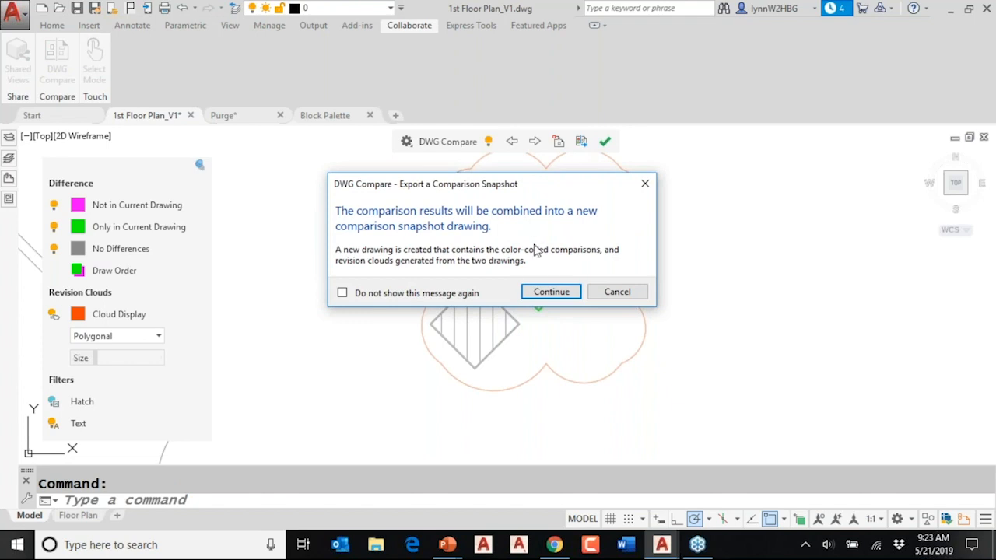
pyautogui.click(544, 292)
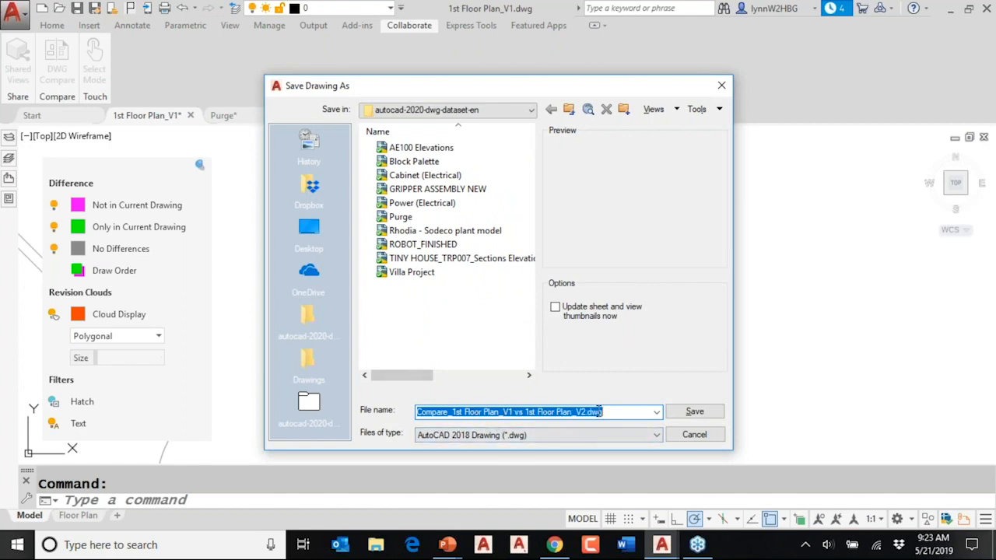
pyautogui.click(710, 418)
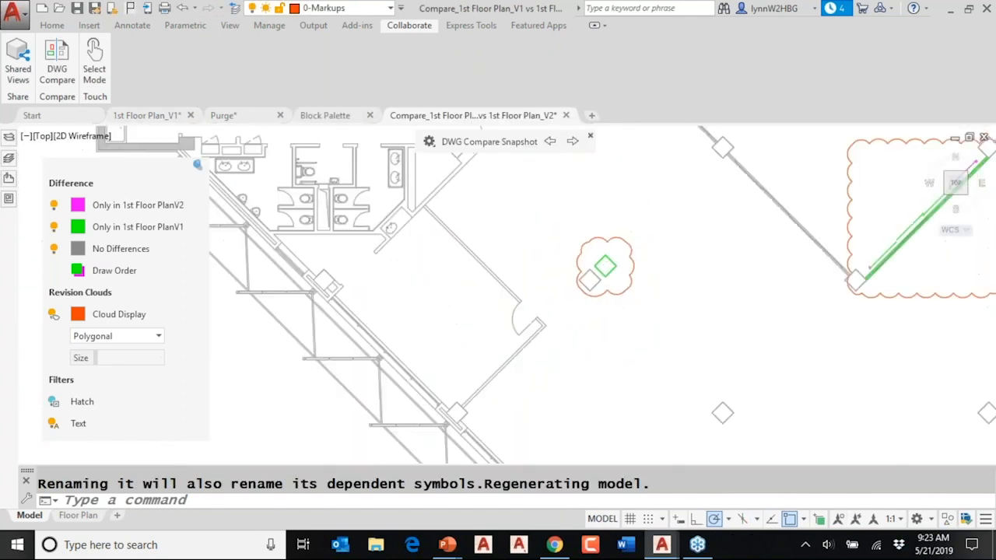
# - Examine the differences across the exported snapshot drawing, briefly checking it against the 1st Floor Plan_V1 drawing
pyautogui.scroll(-2, 627, 264)
pyautogui.moveTo(627, 264); pyautogui.dragTo(391, 315, button='middle')
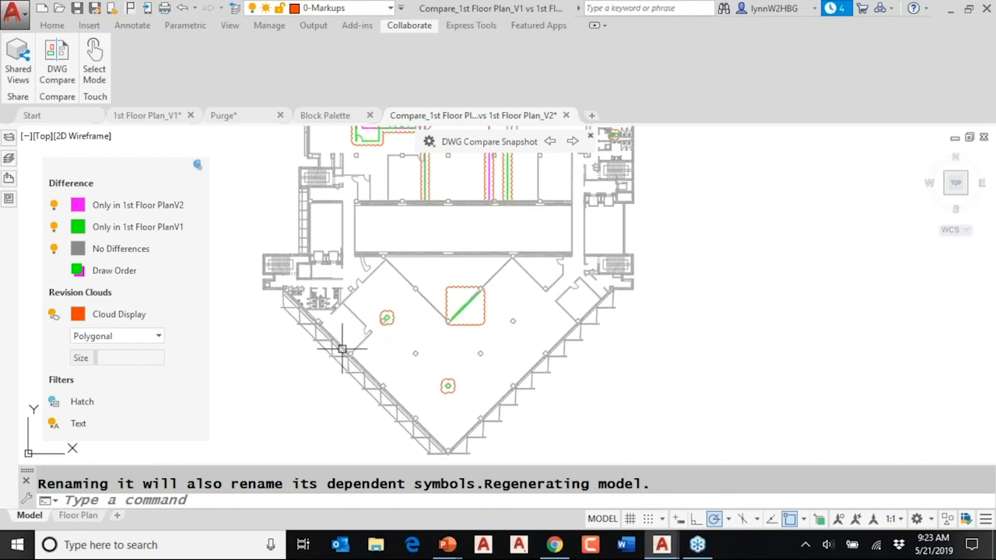
pyautogui.moveTo(342, 350)
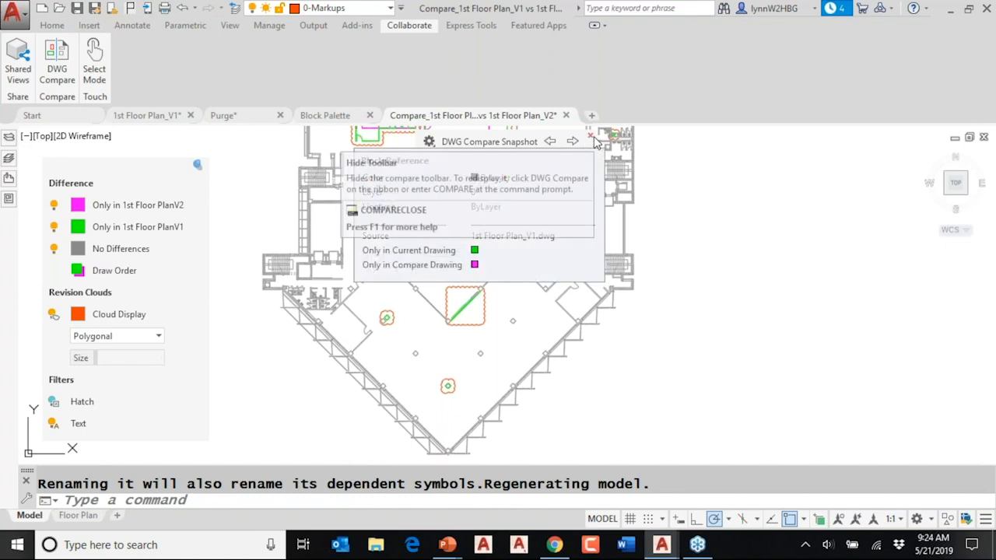
pyautogui.click(169, 118)
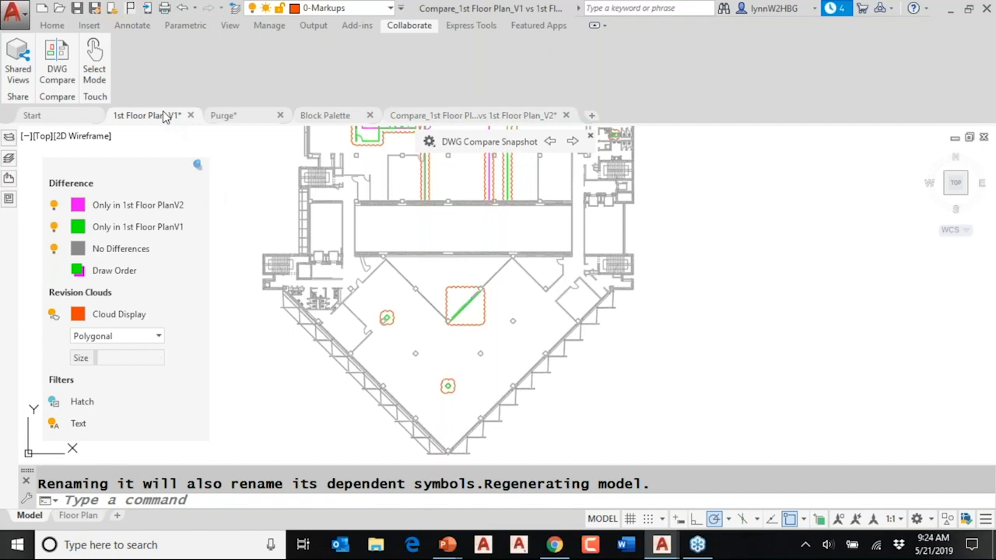
pyautogui.click(515, 117)
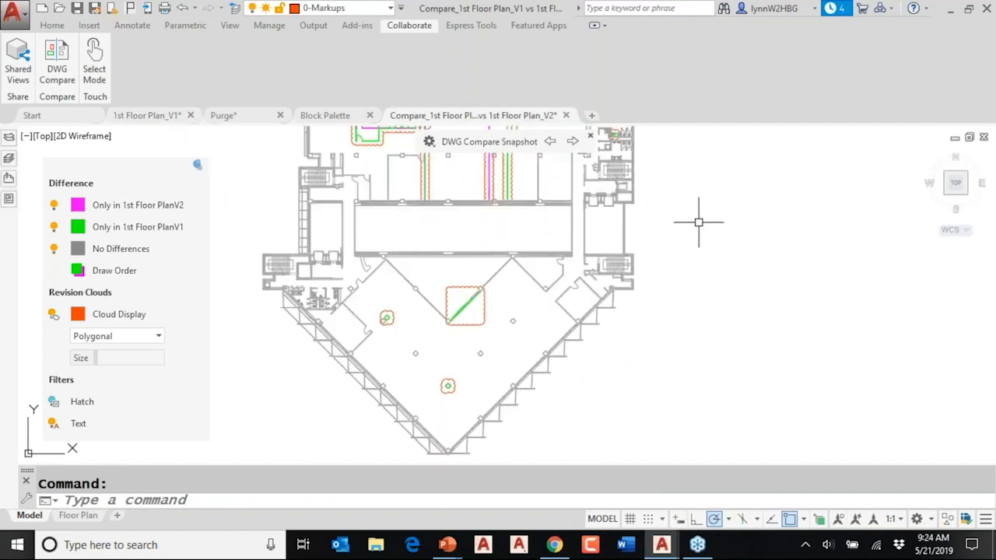
pyautogui.scroll(-2, 699, 223)
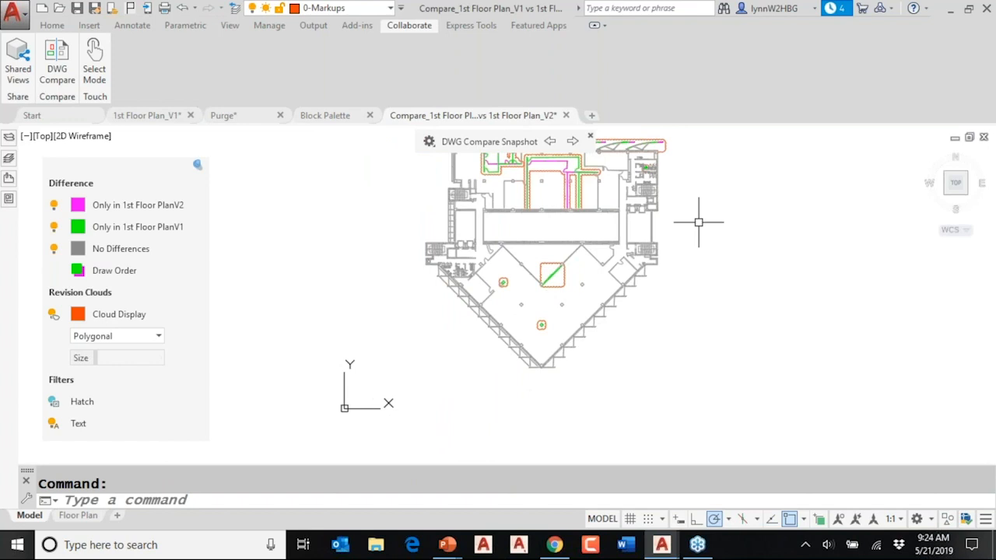
# - Turn off the comparison display in the 1st Floor Plan_V1 drawing and inspect the two diamond-shaped columns in their original colours
pyautogui.click(163, 118)
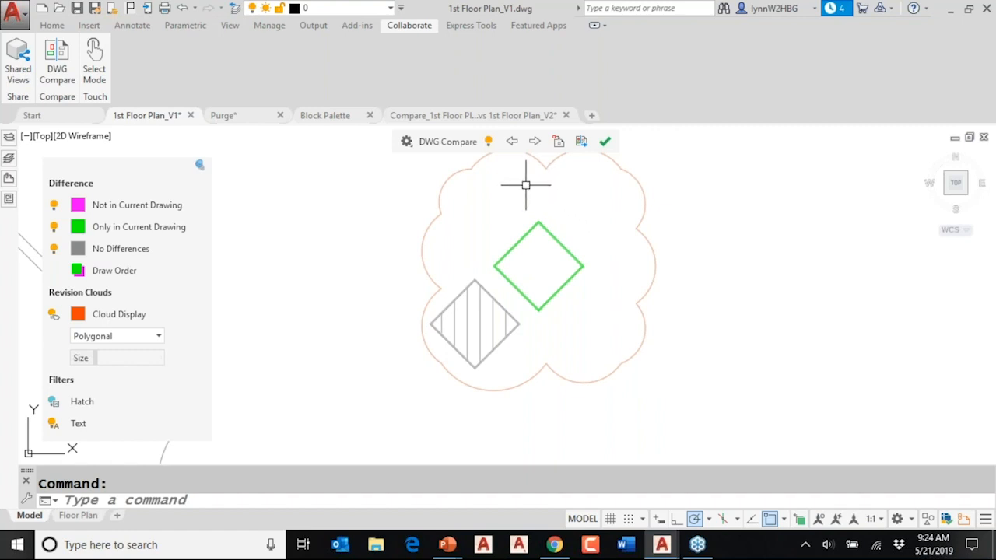
pyautogui.click(489, 143)
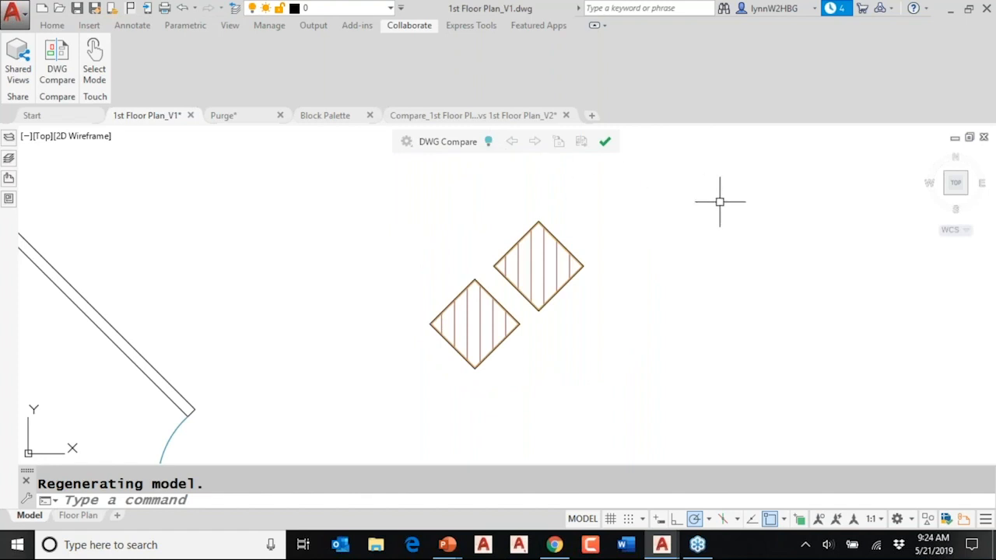
pyautogui.scroll(-4, 747, 270)
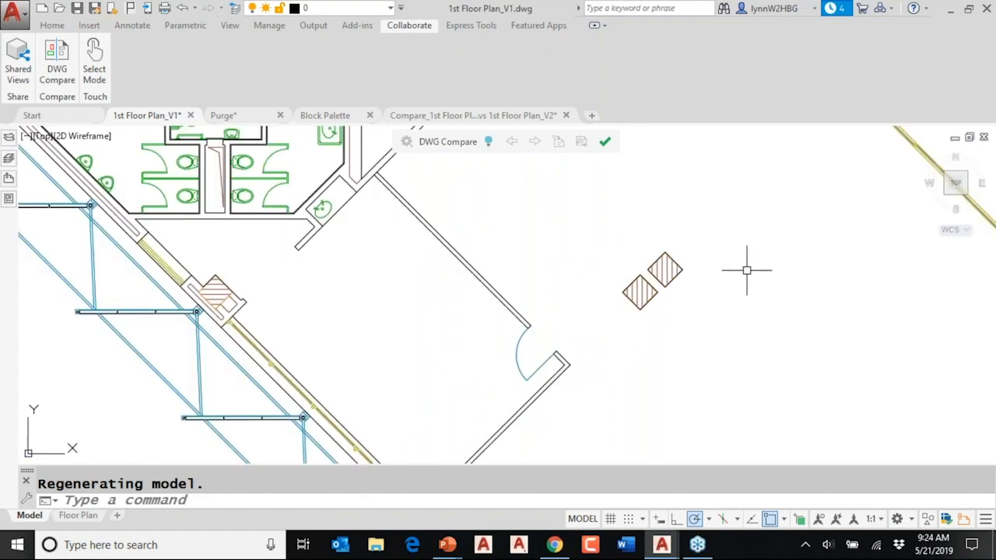
pyautogui.scroll(3, 746, 270)
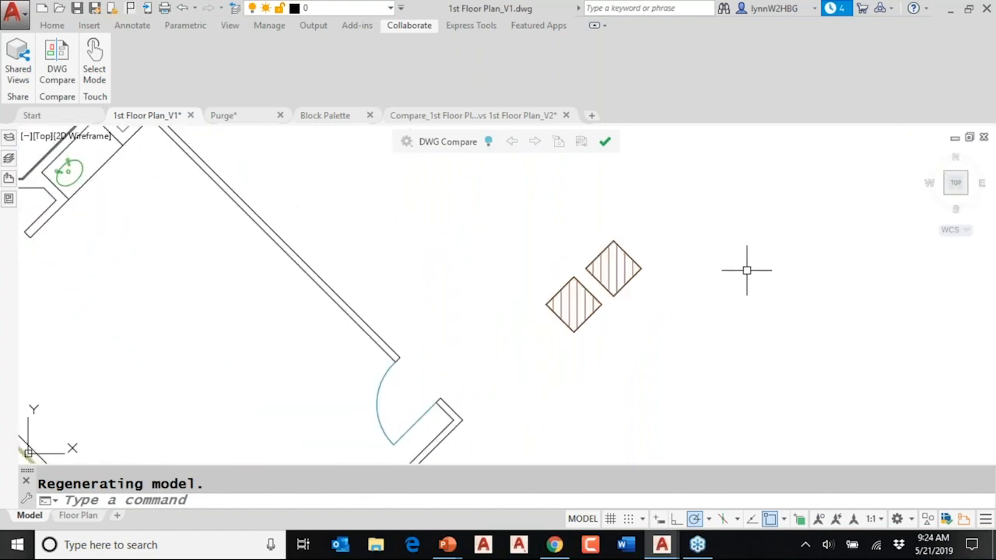
# - End the DWG comparison in 1st Floor Plan_V1 and review the floor plan with the imported column
pyautogui.click(606, 142)
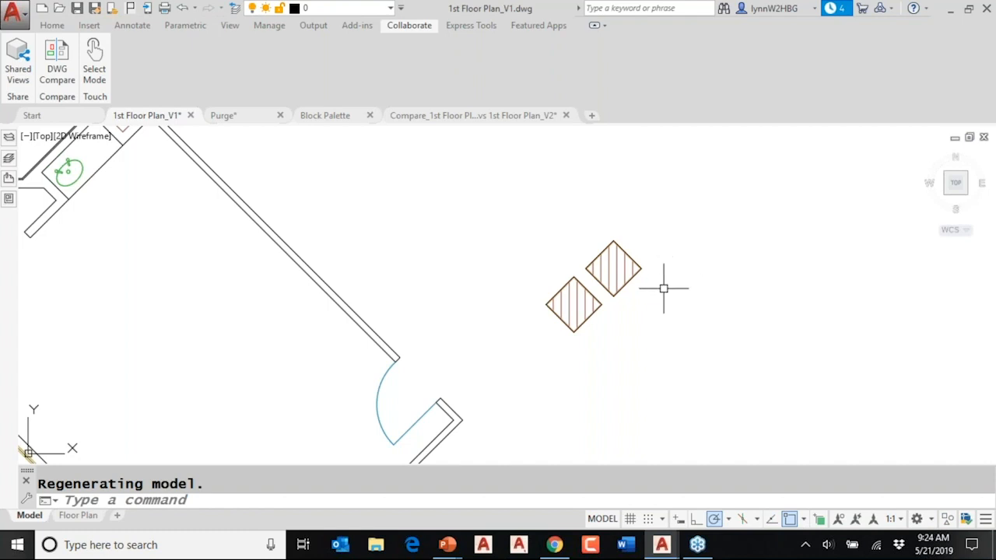
pyautogui.scroll(2, 537, 193)
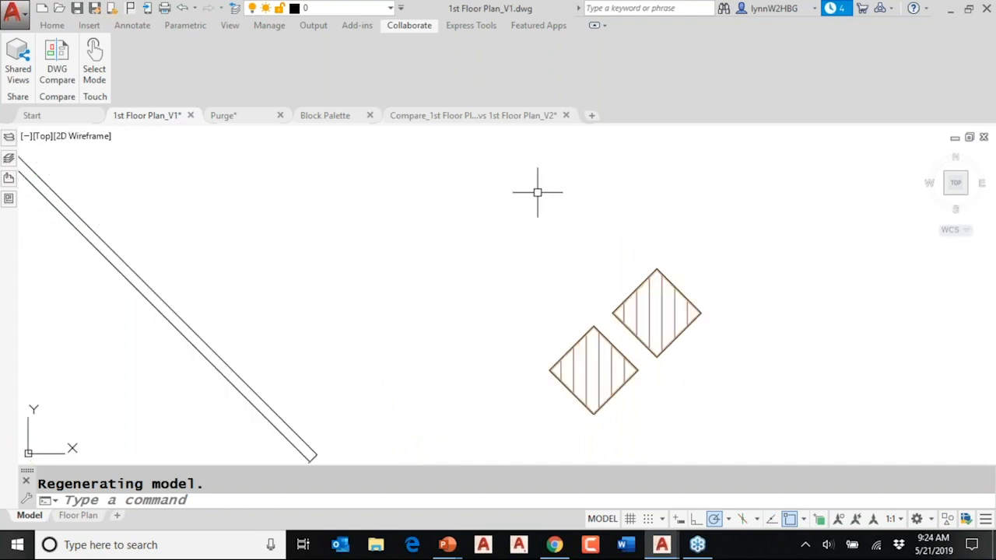
pyautogui.scroll(-6, 537, 192)
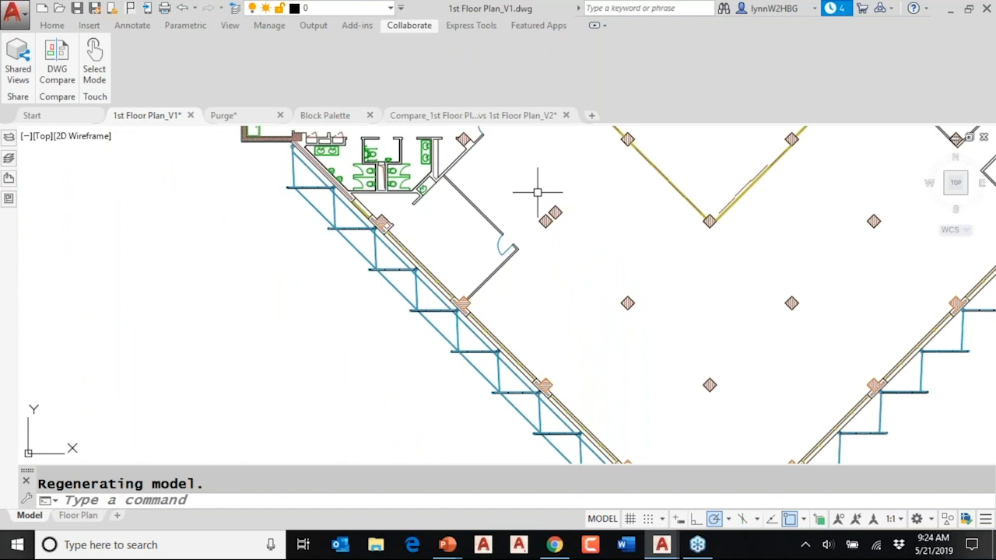
pyautogui.scroll(-2, 537, 192)
pyautogui.moveTo(536, 193)
pyautogui.mouseDown(button='middle')
pyautogui.moveTo(511, 247)
pyautogui.moveTo(515, 217)
pyautogui.moveTo(367, 355)
pyautogui.mouseUp(button='middle')
pyautogui.scroll(-2, 368, 356)
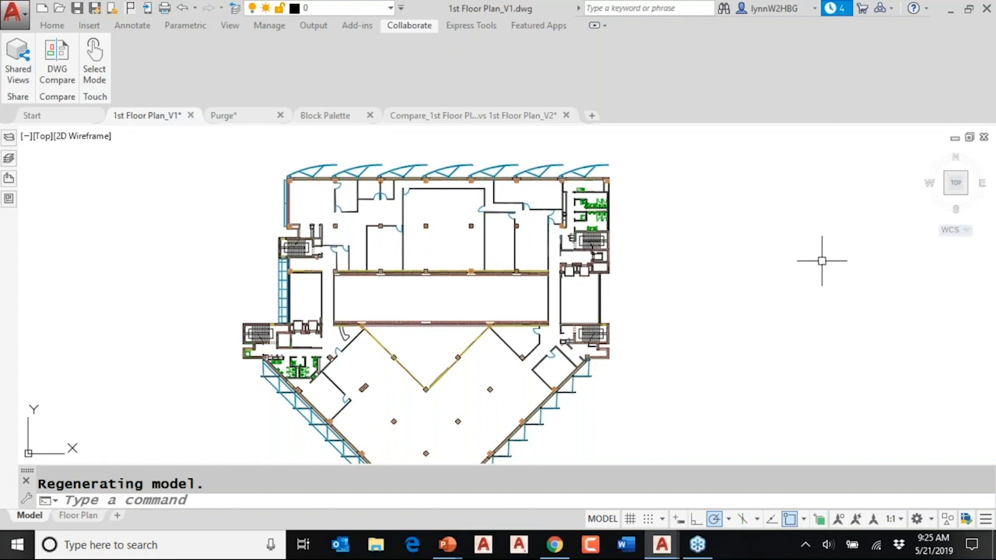
# - Revisit the comparison snapshot drawing and its settings panel's pin control before returning to 1st Floor Plan_V1
pyautogui.click(492, 117)
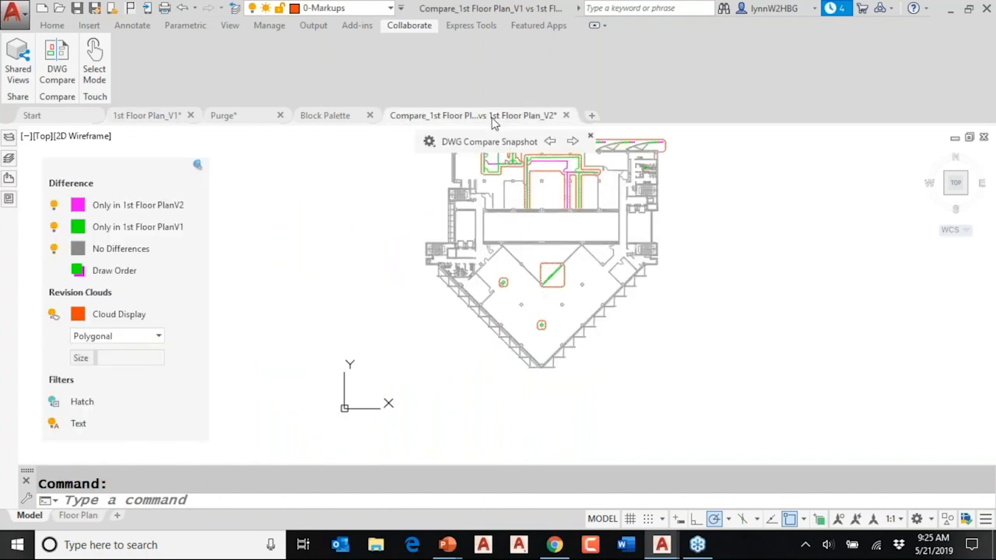
pyautogui.click(198, 167)
pyautogui.click(144, 123)
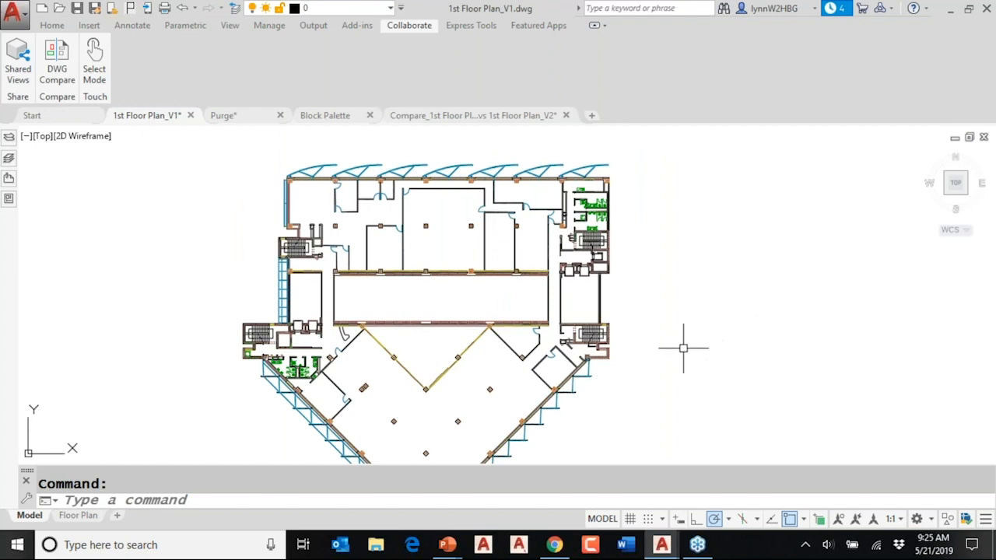
# - Switch to the PowerPoint slide show and advance to the slide explaining the DWG Compare toolbar and settings
pyautogui.moveTo(447, 545)
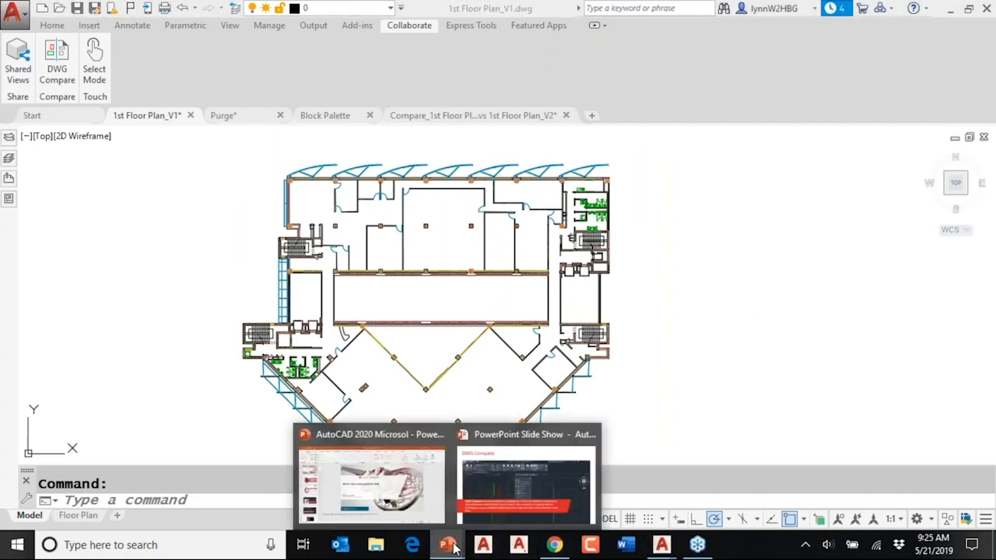
pyautogui.click(498, 504)
pyautogui.click(535, 359)
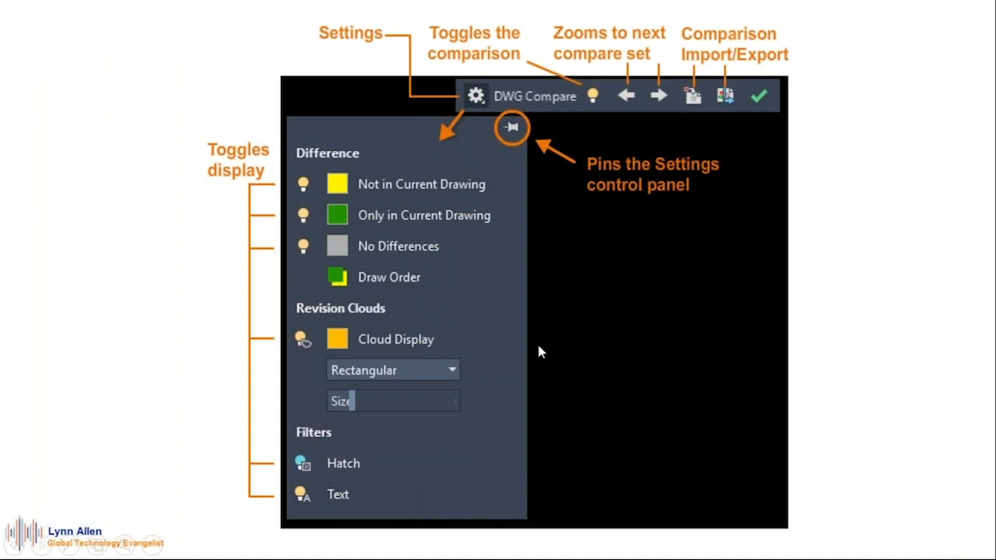
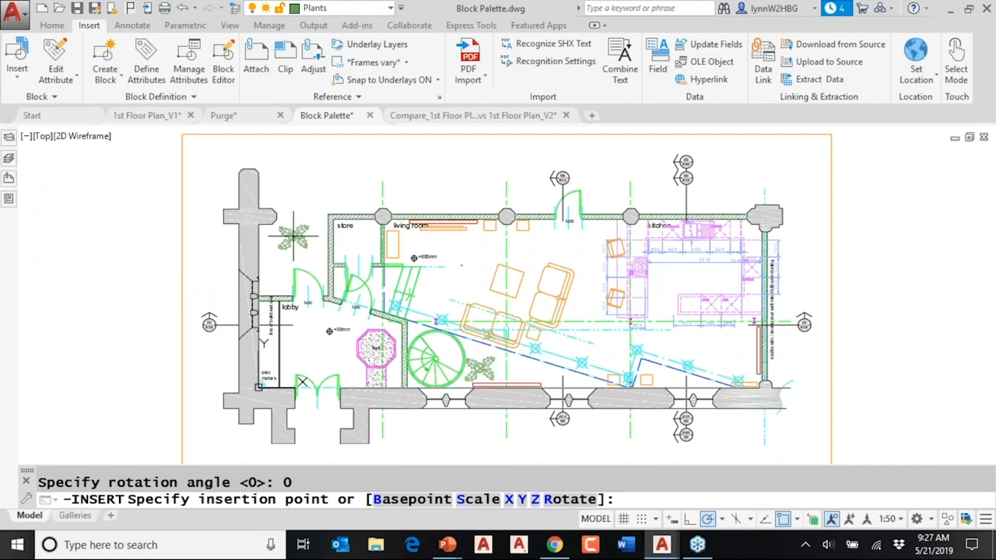
# - Place the plant block in the living room's upper area and open the Blocks palette with the INSERT command
pyautogui.click(472, 247)
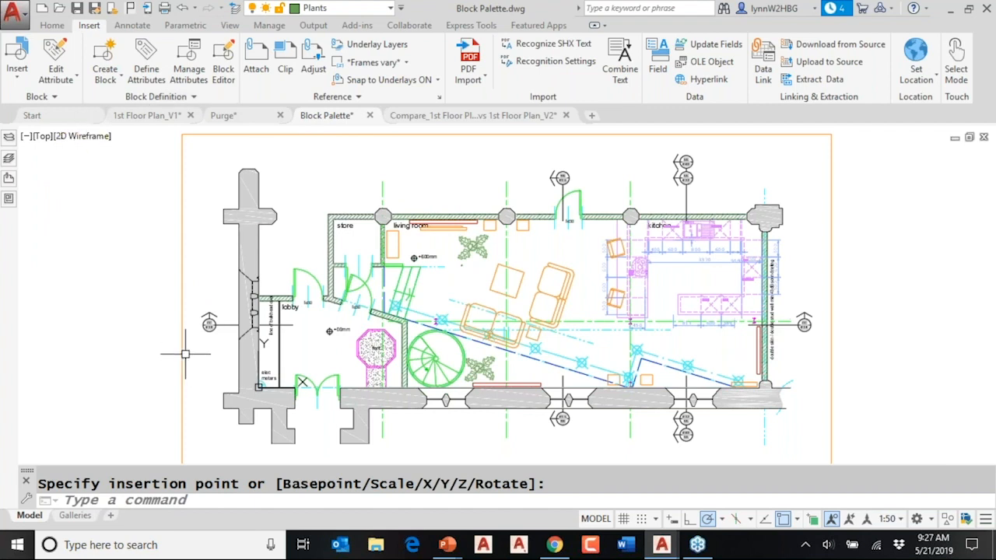
pyautogui.click(19, 77)
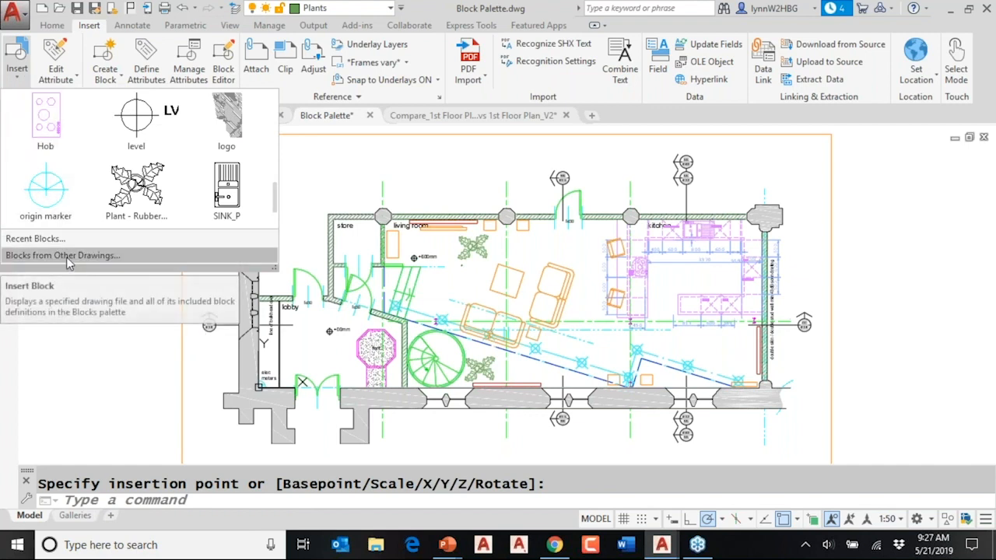
pyautogui.click(224, 504)
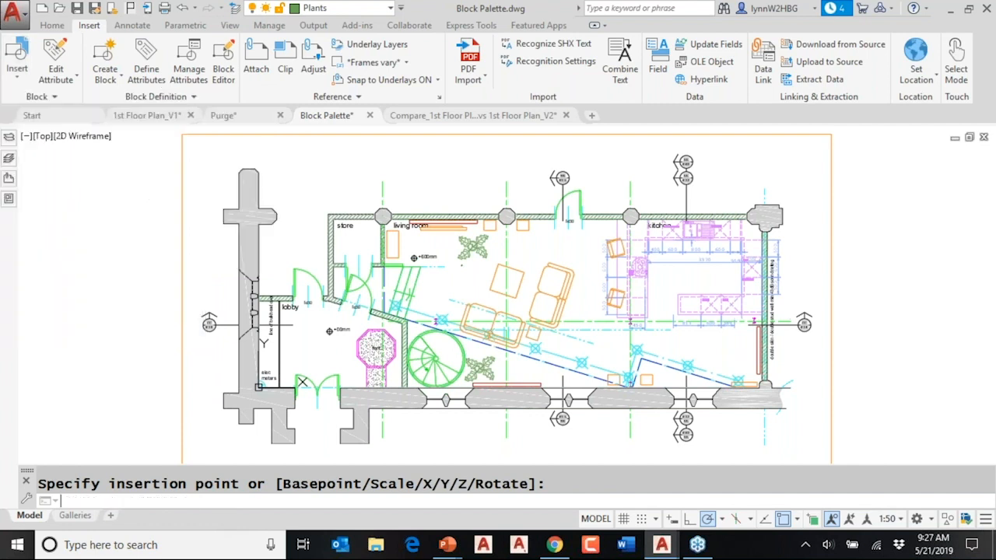
pyautogui.write('I')
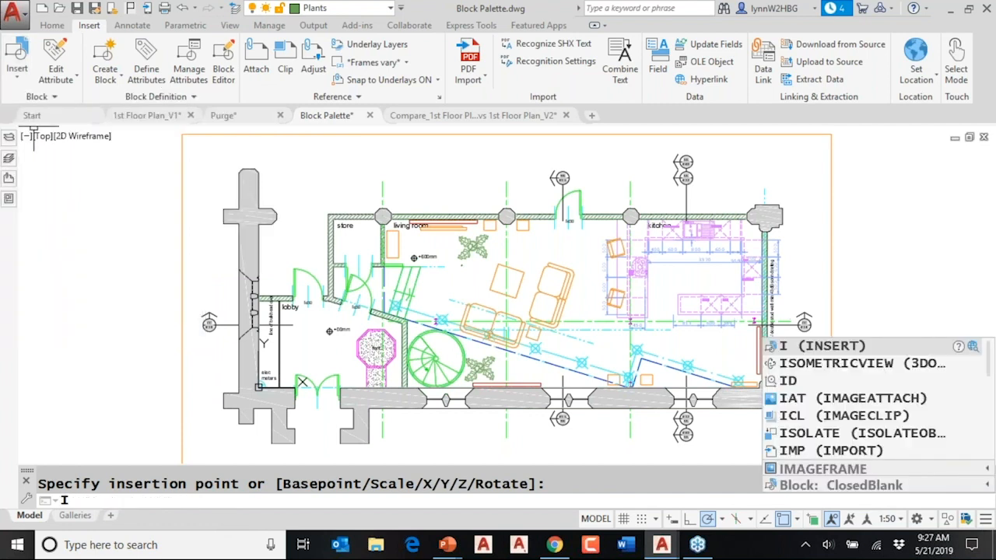
pyautogui.press('Return')
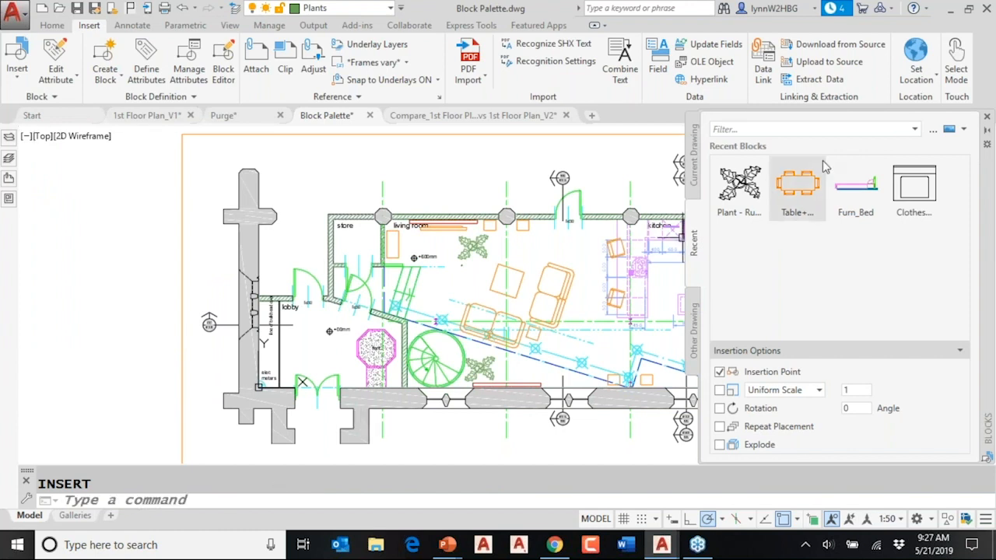
# - Insert the current drawing's table block in the kitchen's lower area and another plant block in the living room beside the steps
pyautogui.click(696, 156)
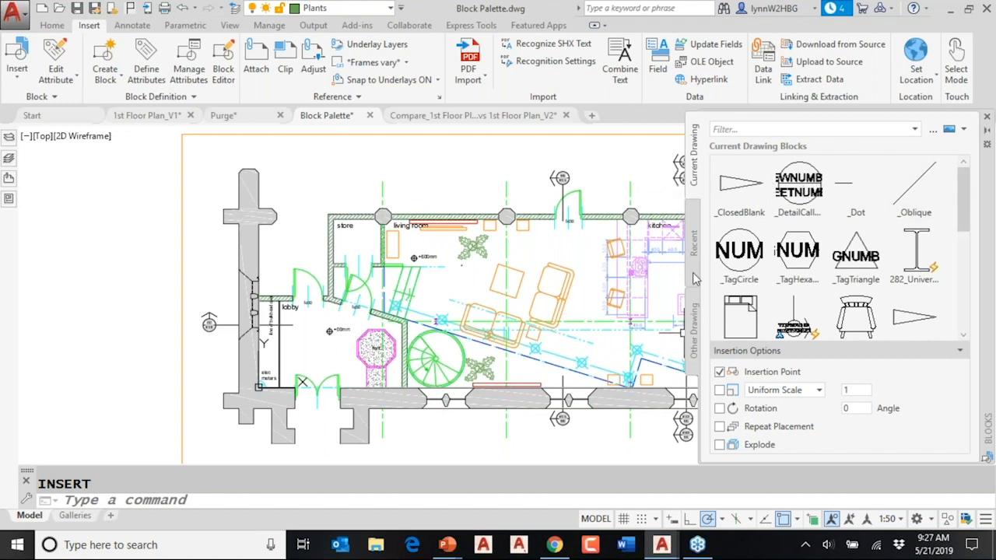
pyautogui.moveTo(965, 205); pyautogui.dragTo(963, 306)
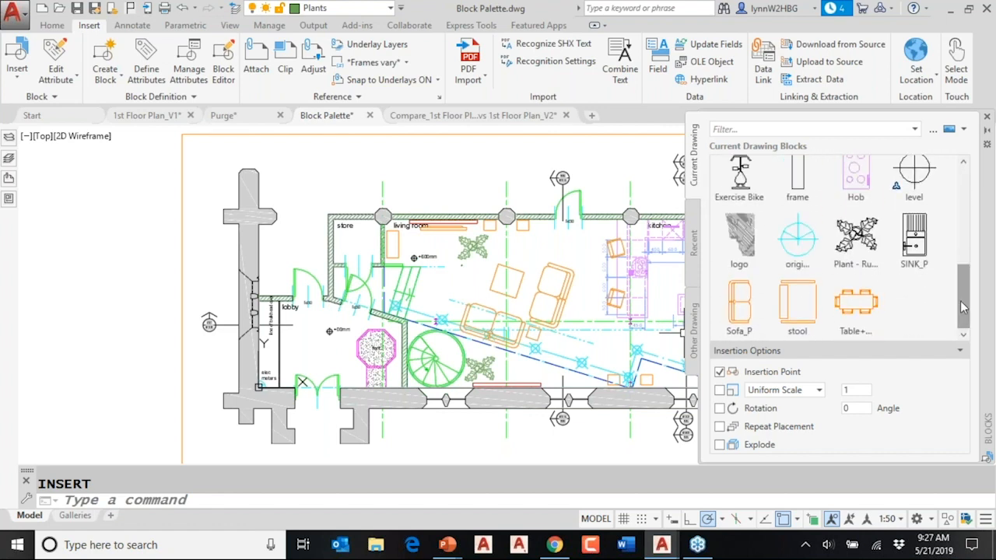
pyautogui.moveTo(611, 167); pyautogui.dragTo(473, 154, button='middle')
pyautogui.click(856, 305)
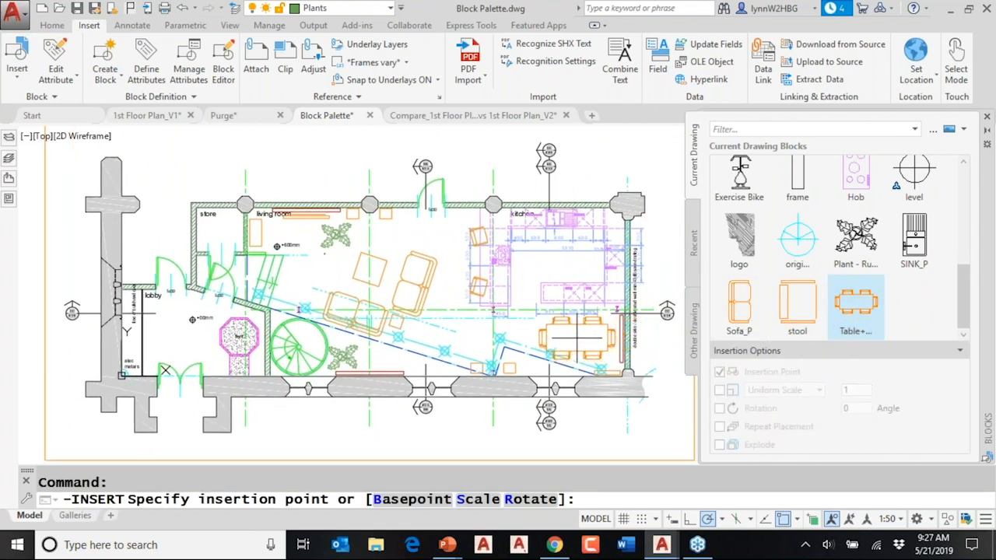
pyautogui.click(577, 337)
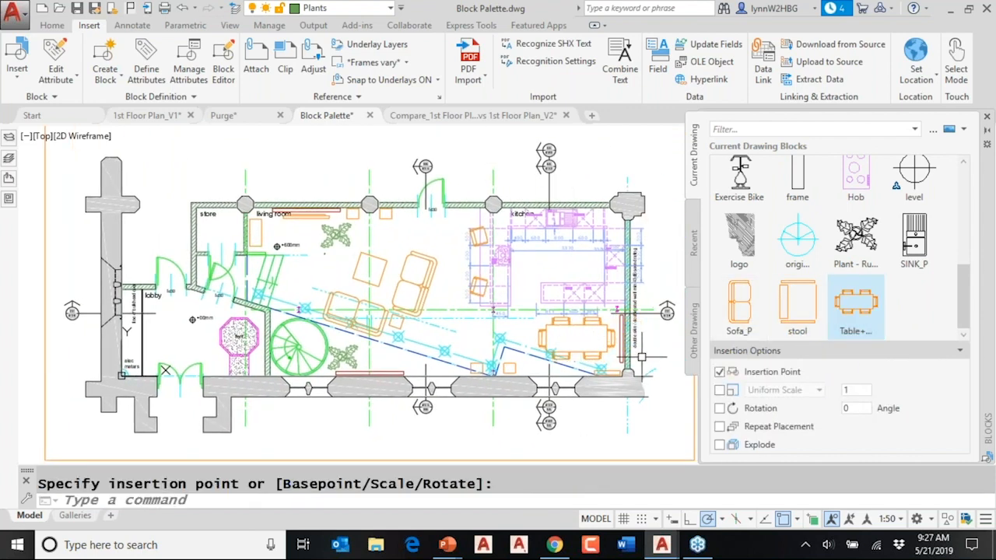
pyautogui.click(856, 238)
pyautogui.click(322, 255)
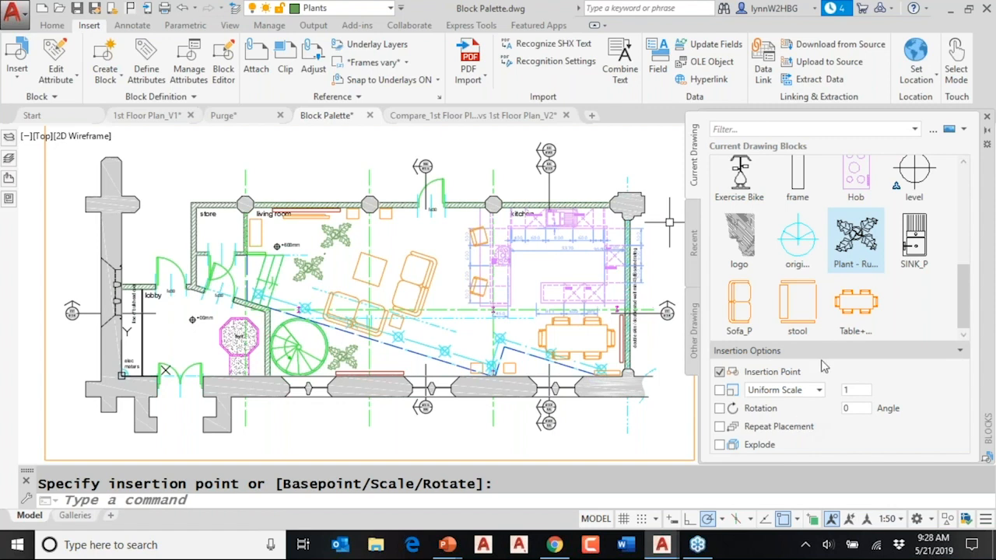
# - Try to insert another plant block in the living room with the rotation prompt enabled, then cancel and disable the prompt
pyautogui.click(719, 409)
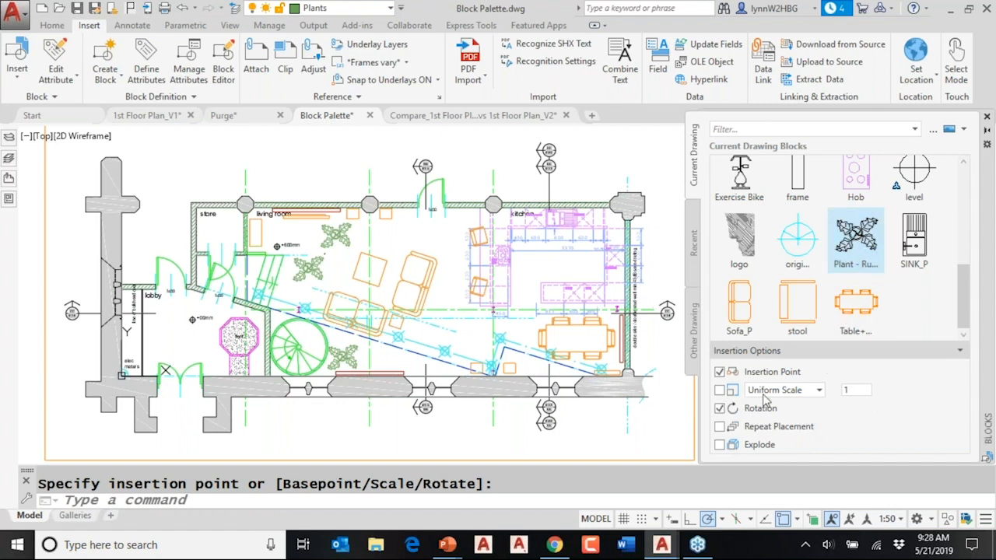
pyautogui.click(855, 237)
pyautogui.click(397, 235)
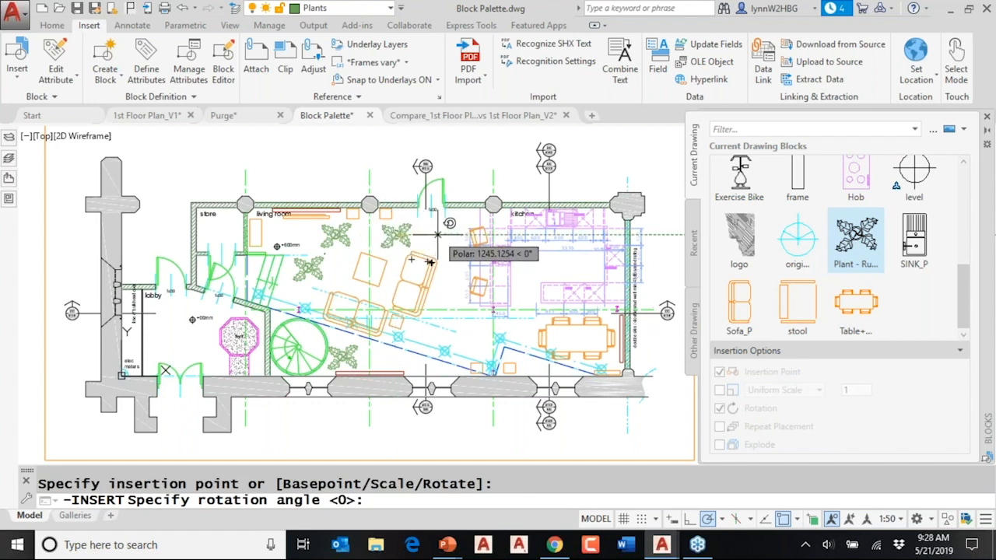
pyautogui.press('Escape')
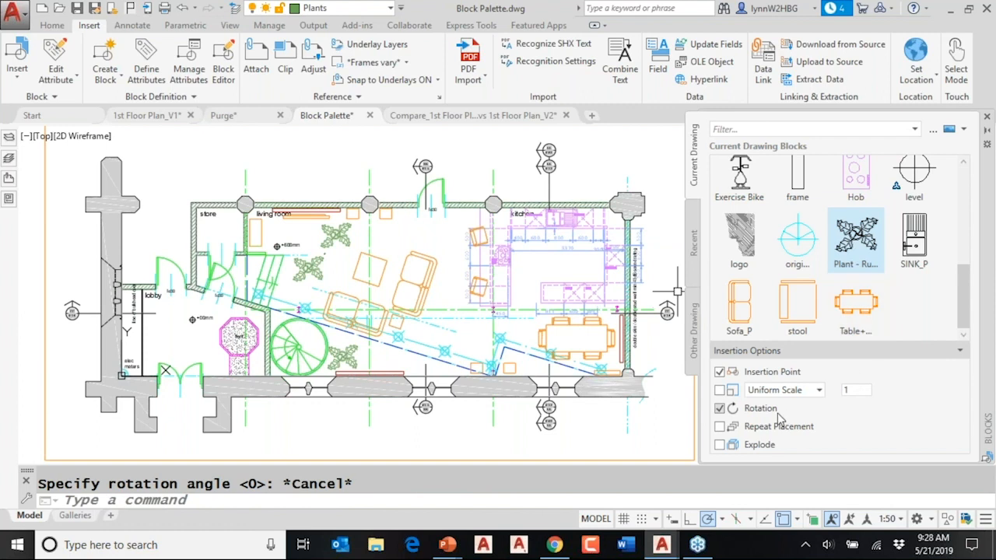
pyautogui.click(719, 408)
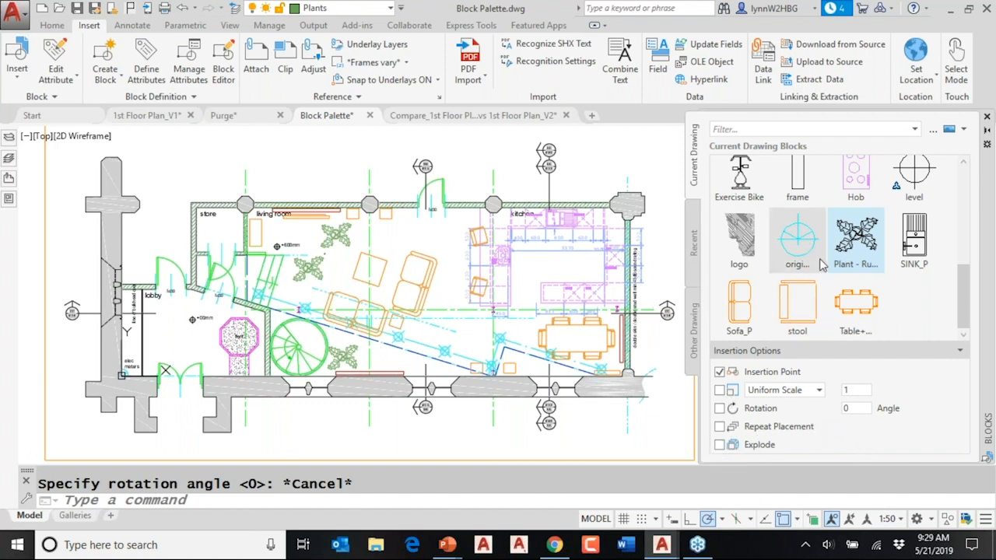
# - Check the insert and explode options offered for the Exercise Bike block, then dismiss them
pyautogui.scroll(1, 740, 186)
pyautogui.rightClick(739, 186)
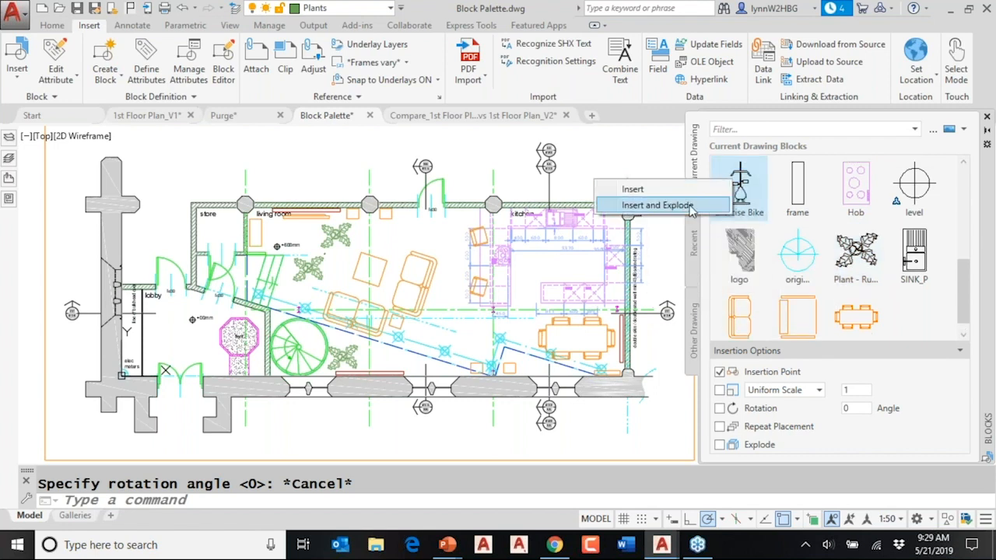
pyautogui.click(804, 215)
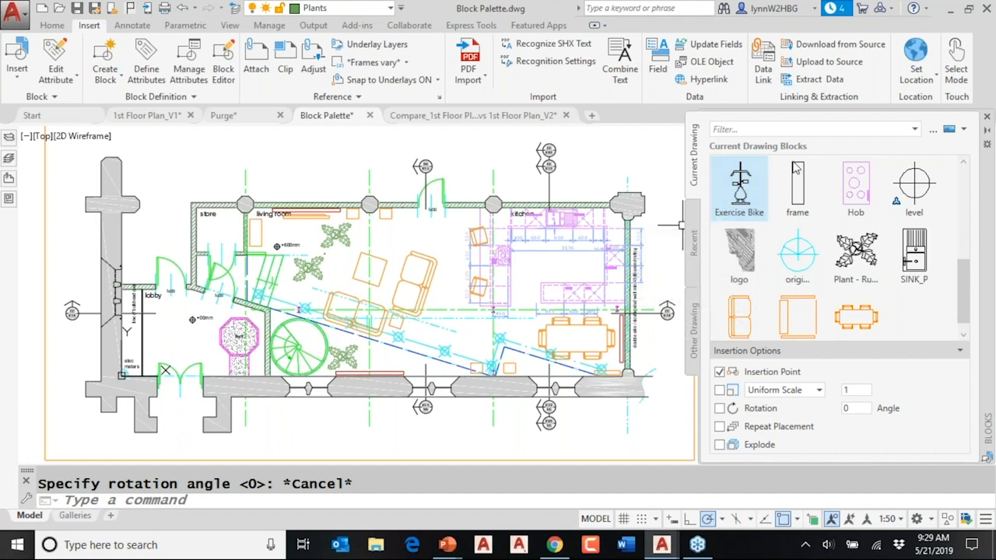
# - Filter the recently used blocks by plant, then extend the filter with a wildcard to plant*
pyautogui.click(695, 267)
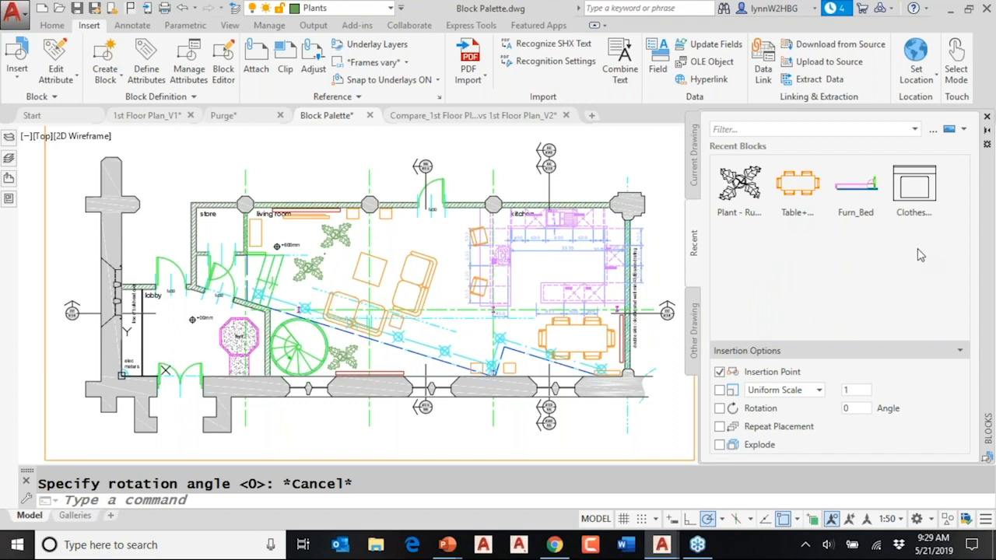
pyautogui.click(837, 128)
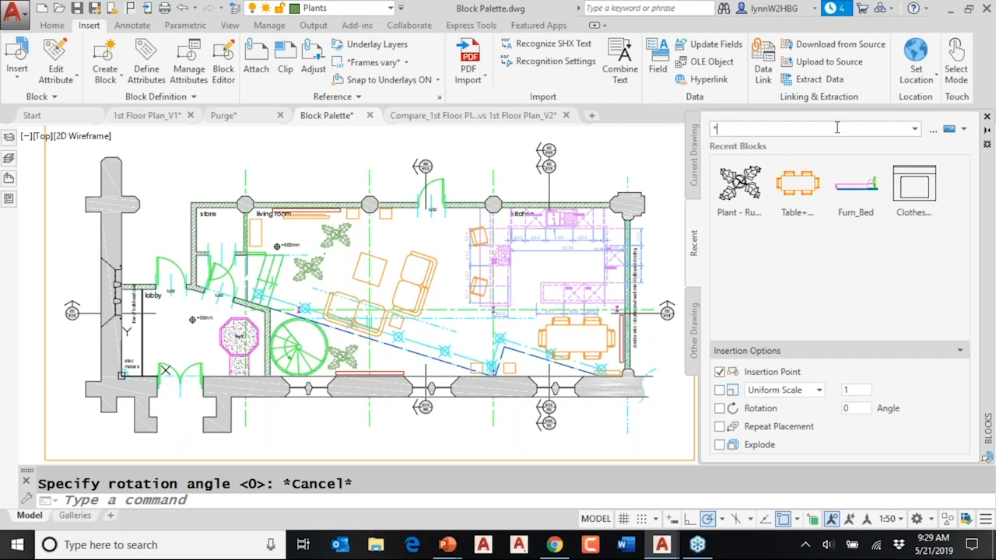
pyautogui.click(837, 127)
pyautogui.write('plant')
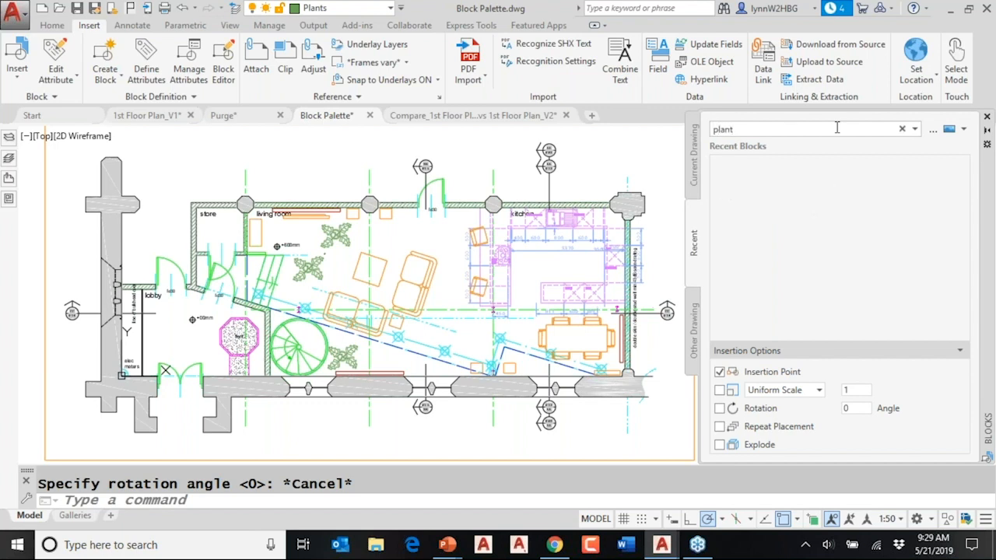
pyautogui.write('*')
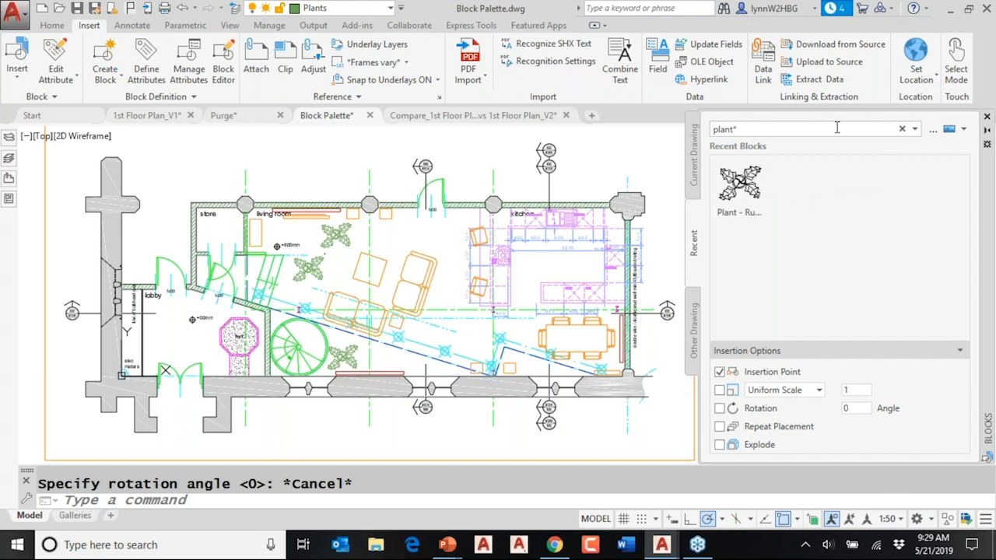
# - Filter the recently used blocks by *bed, then clear the filter
pyautogui.press('BackSpace')
pyautogui.press('BackSpace')
pyautogui.press('BackSpace')
pyautogui.press('BackSpace')
pyautogui.press('BackSpace')
pyautogui.press('BackSpace')
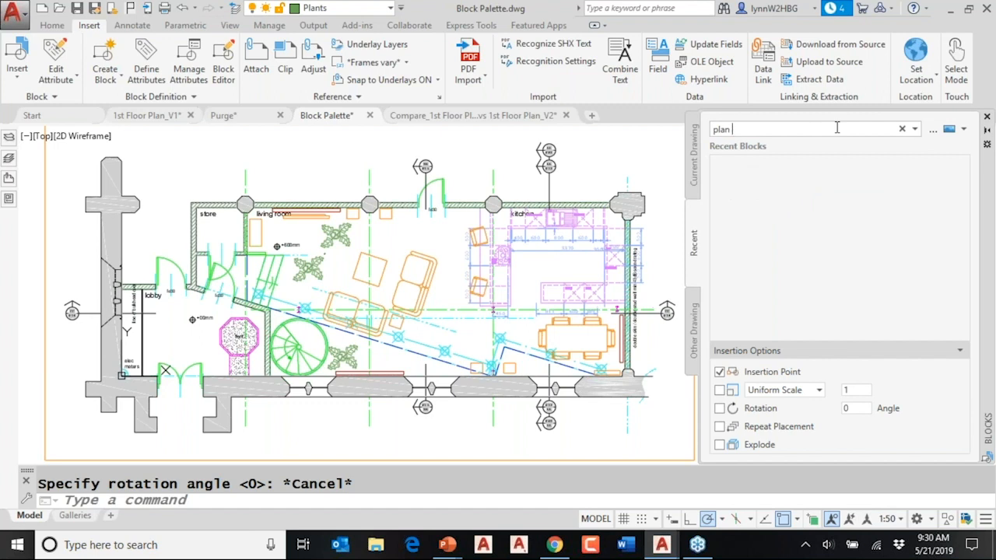
pyautogui.write('*')
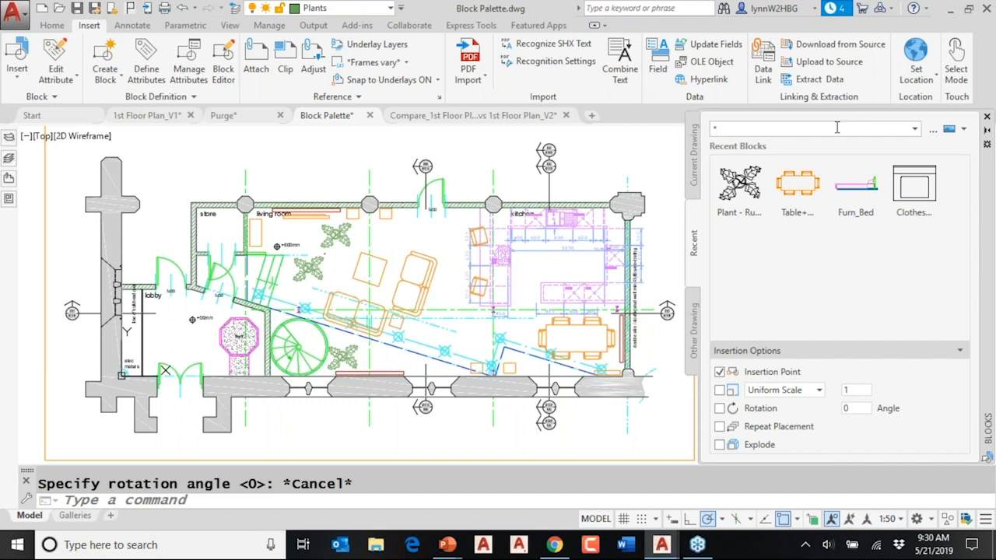
pyautogui.write('bed')
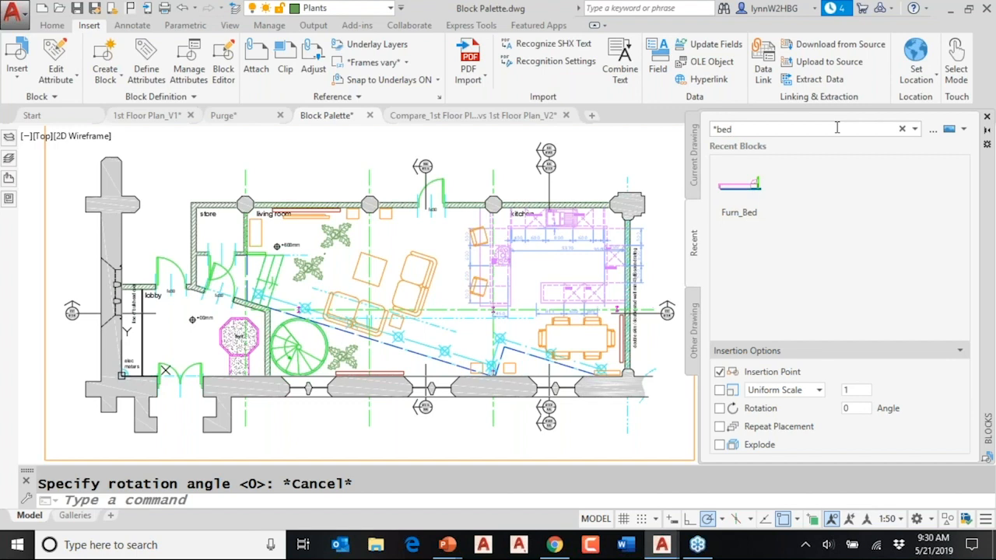
pyautogui.press('BackSpace')
pyautogui.press('BackSpace')
pyautogui.press('BackSpace')
pyautogui.press('BackSpace')
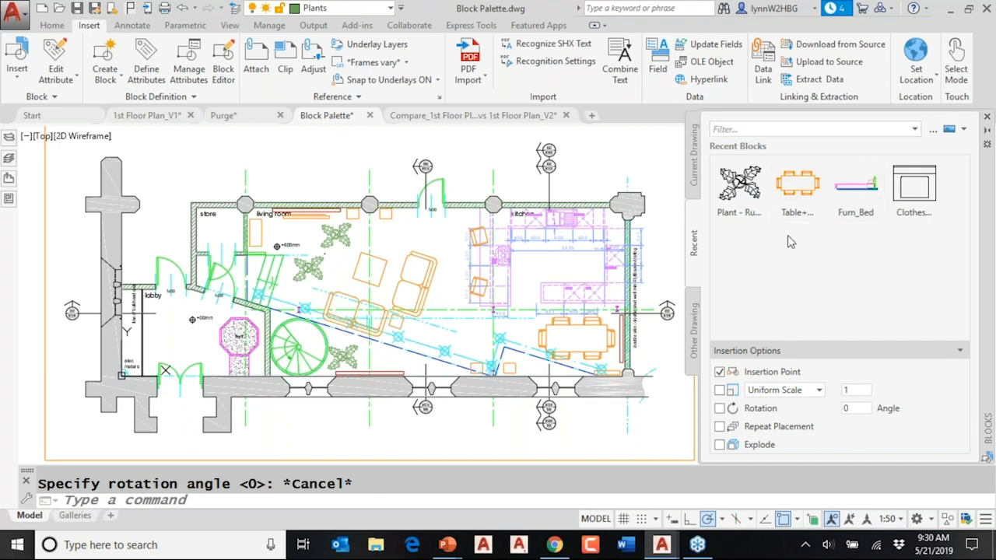
# - Browse the Villa Project.dwg block library and check how another source drawing is chosen, without selecting one
pyautogui.click(695, 315)
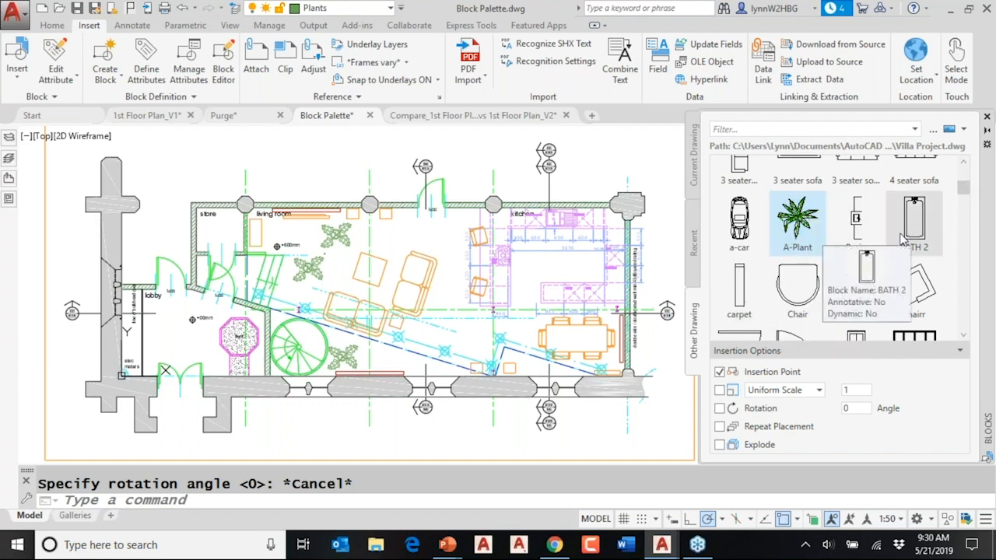
pyautogui.scroll(3, 909, 235)
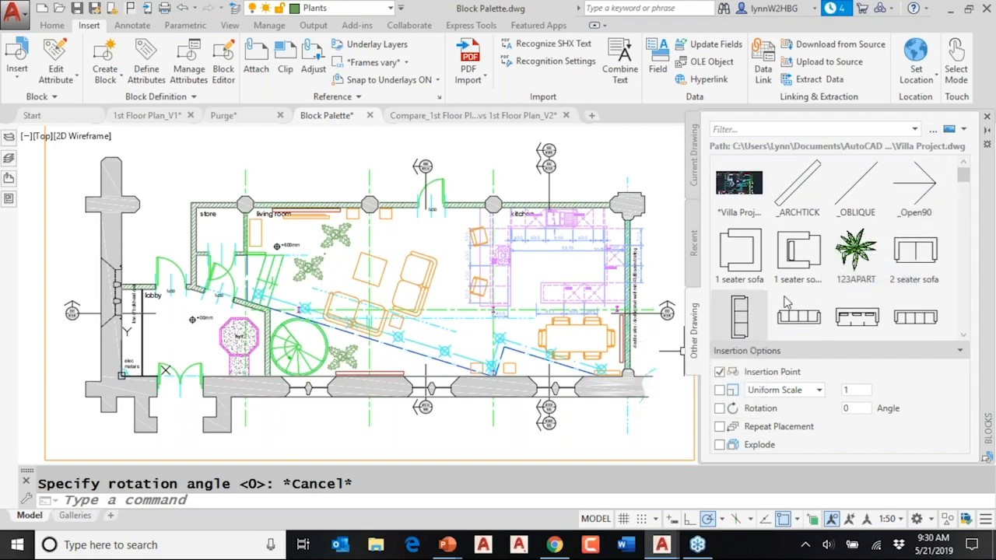
pyautogui.click(933, 129)
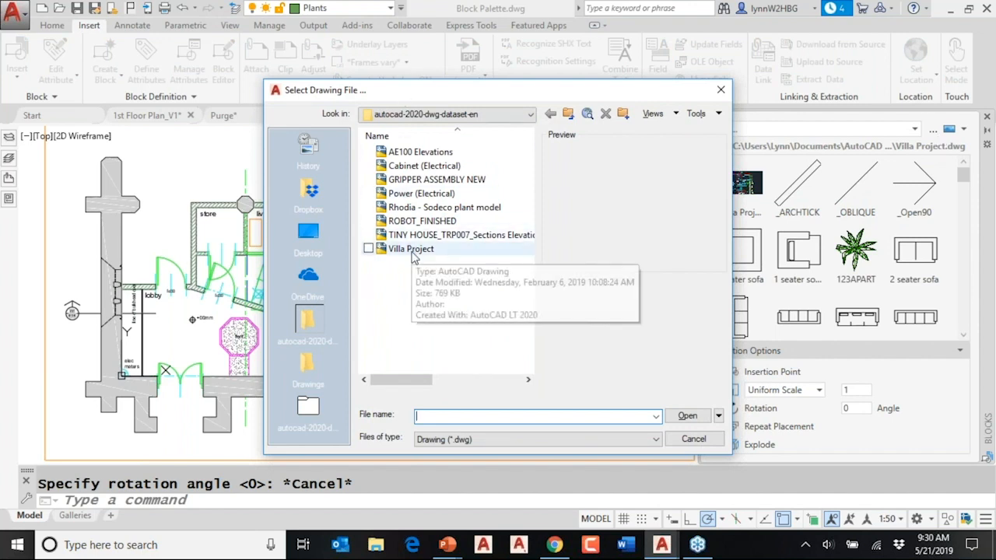
pyautogui.click(716, 92)
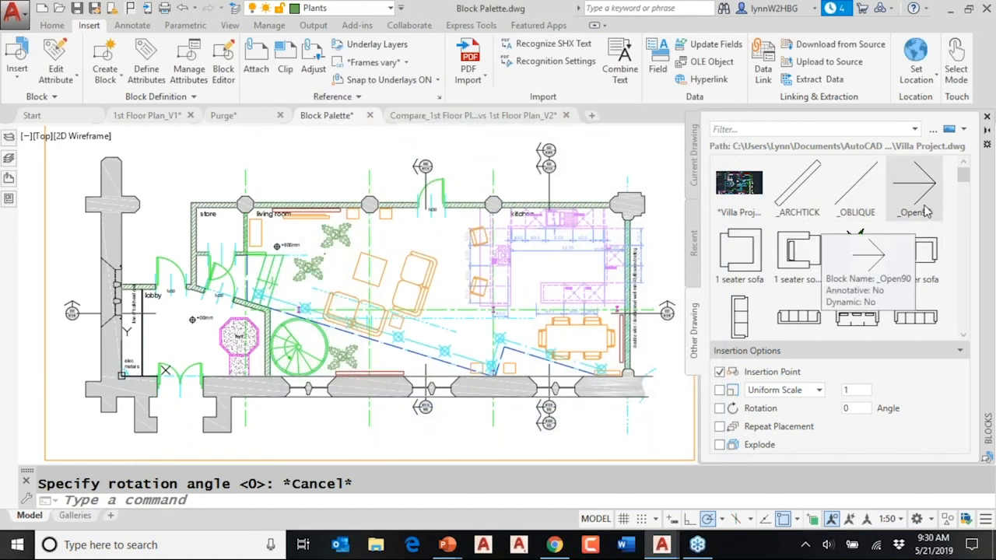
# - Filter the Villa Project.dwg blocks by *plan*, then remove the search word
pyautogui.click(784, 129)
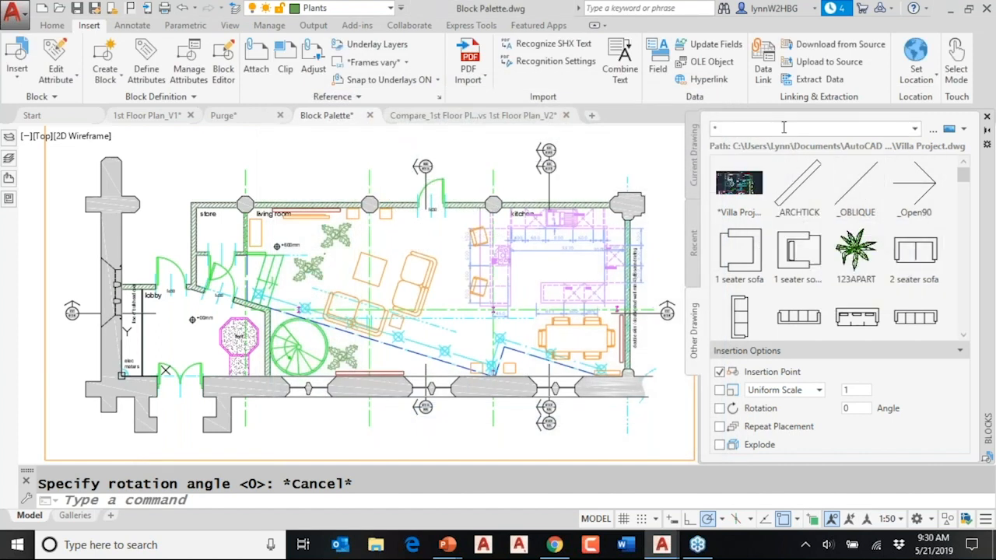
pyautogui.write('*plan*')
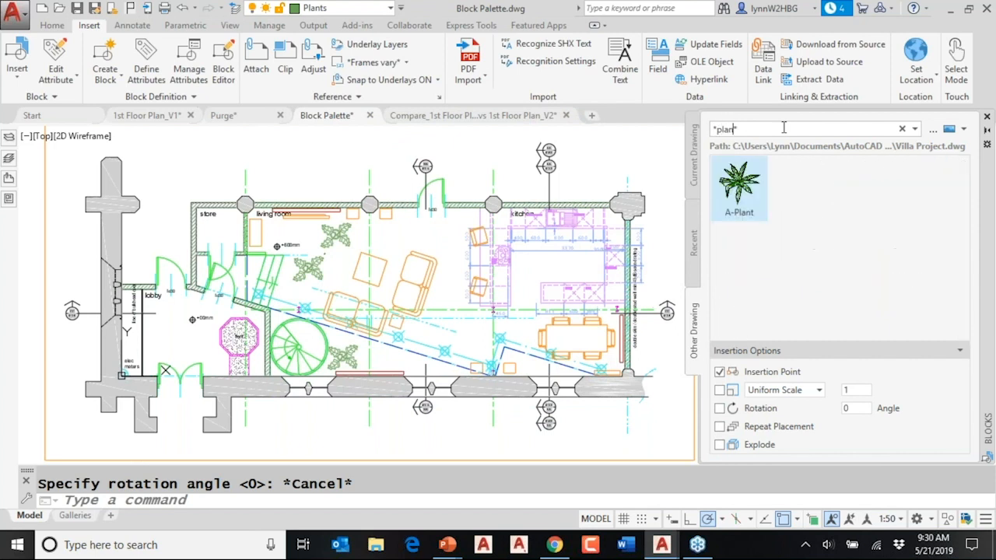
pyautogui.press('BackSpace')
pyautogui.press('BackSpace')
pyautogui.press('BackSpace')
pyautogui.press('BackSpace')
pyautogui.press('BackSpace')
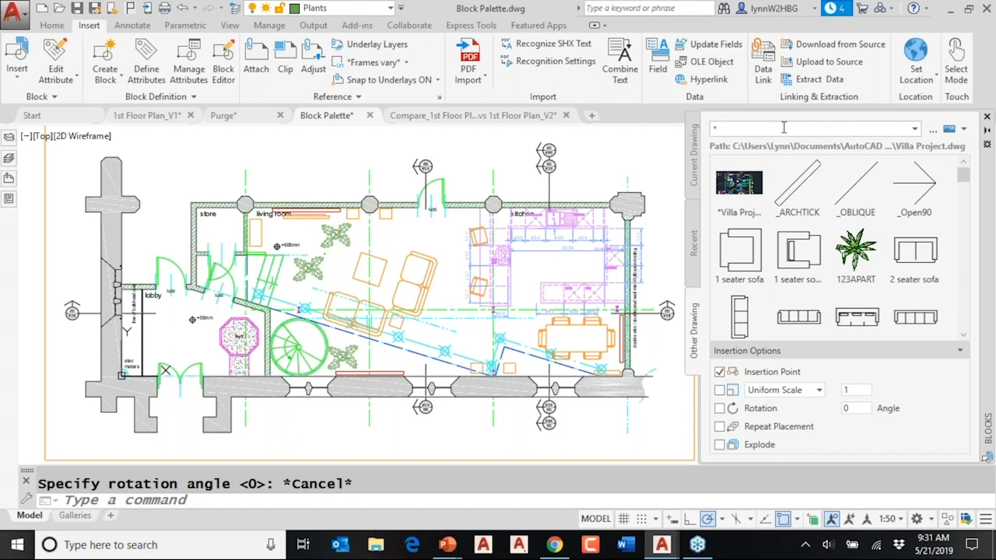
# - Filter the Villa Project.dwg blocks to names starting with 1 using 1*, then clear the filter
pyautogui.write('1*')
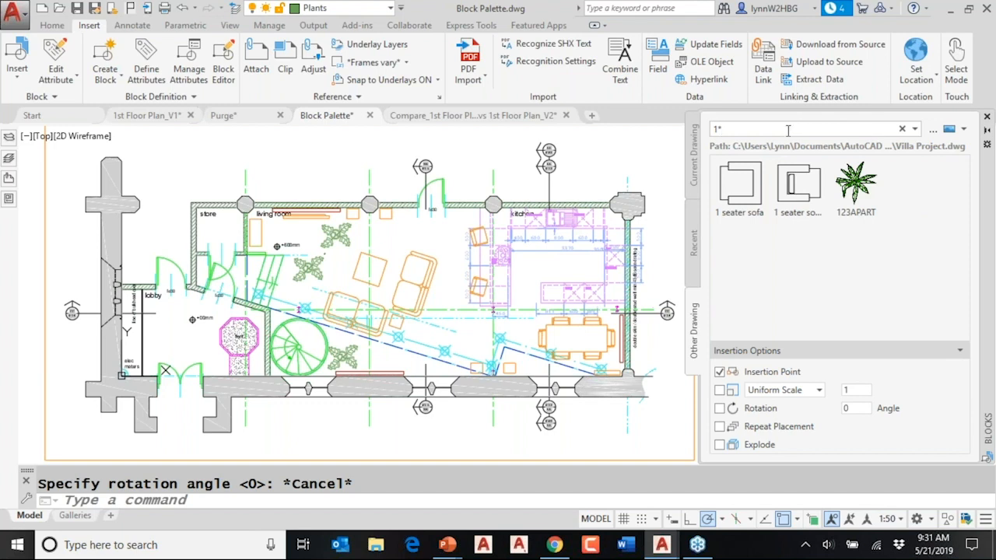
pyautogui.press('BackSpace')
pyautogui.press('BackSpace')
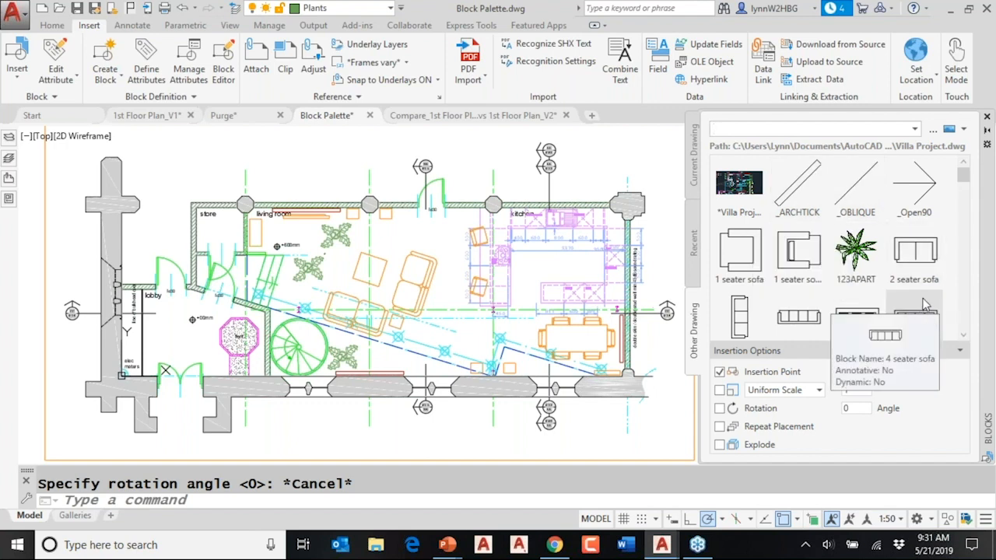
# - Switch to the Galleries layout, enter the floor plan viewport's model space and return to paper space
pyautogui.click(75, 515)
pyautogui.click(406, 400)
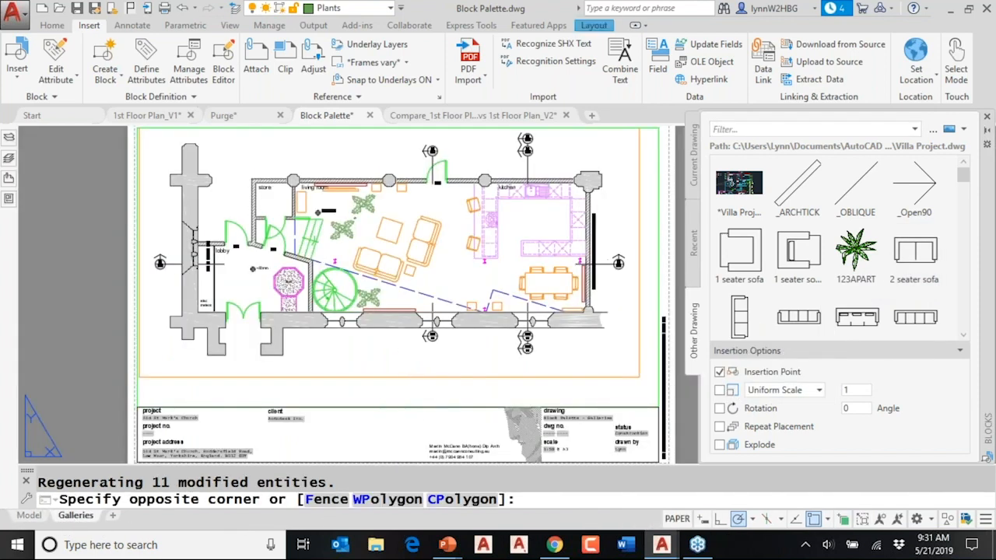
pyautogui.doubleClick(405, 400)
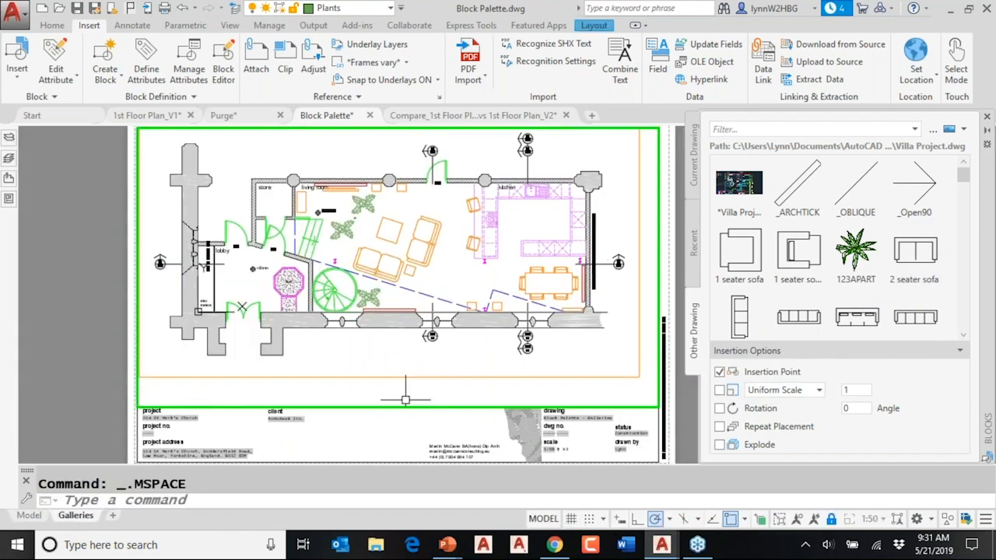
pyautogui.doubleClick(448, 441)
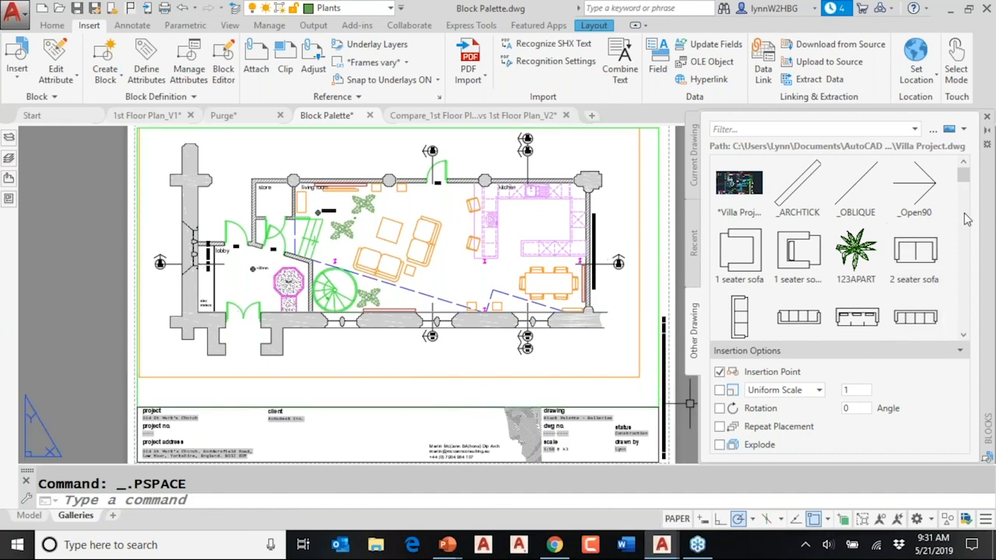
# - Enable Repeat Placement and insert three SHRB 1 blocks from Villa Project.dwg in a column outside the floor plan's right wall
pyautogui.moveTo(963, 171); pyautogui.dragTo(964, 188)
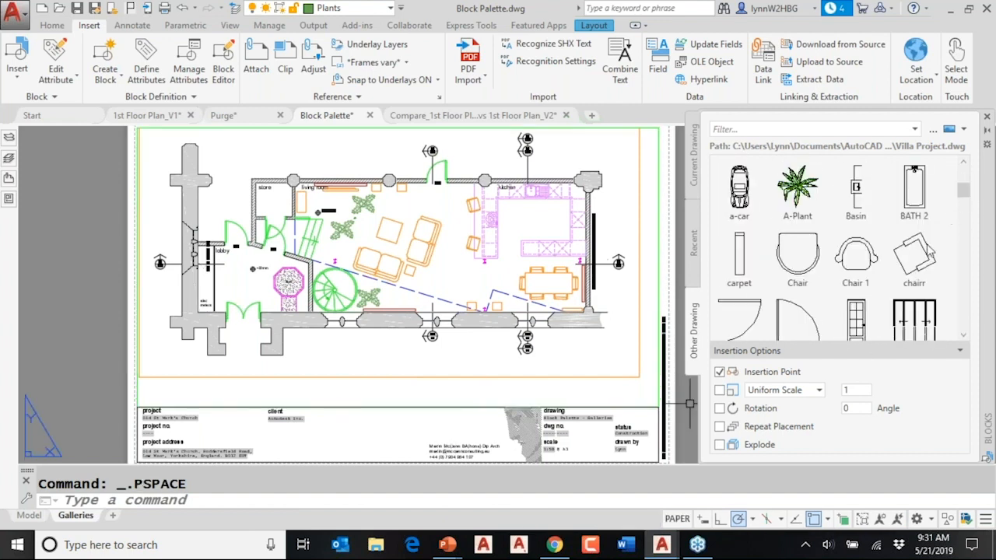
pyautogui.click(719, 426)
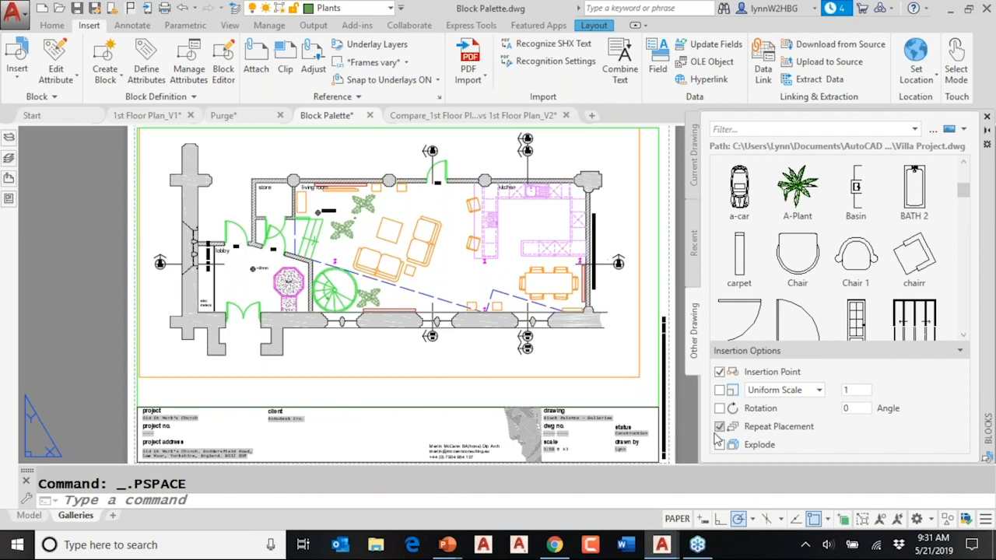
pyautogui.moveTo(963, 194); pyautogui.dragTo(964, 253)
pyautogui.click(735, 268)
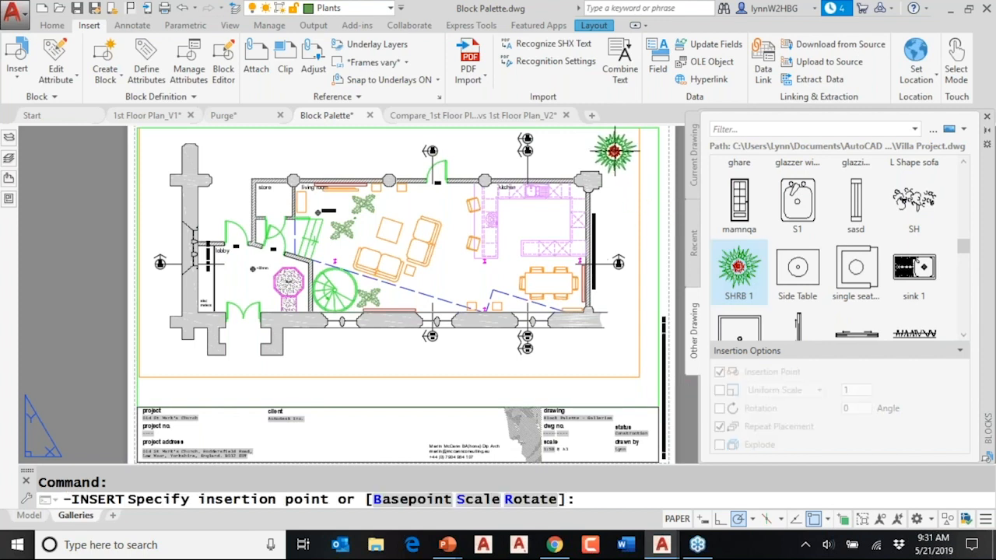
pyautogui.click(620, 151)
pyautogui.click(622, 207)
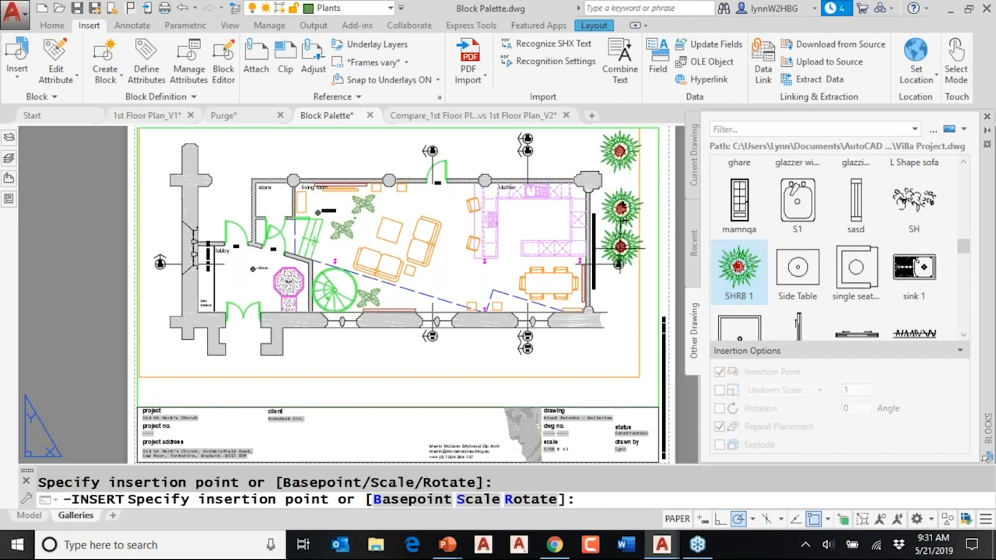
pyautogui.click(617, 295)
# - Place four more SHRB 1 shrubs in a row below the floor plan's lower wall and end the insertion
pyautogui.click(615, 354)
pyautogui.click(486, 358)
pyautogui.click(376, 355)
pyautogui.click(316, 356)
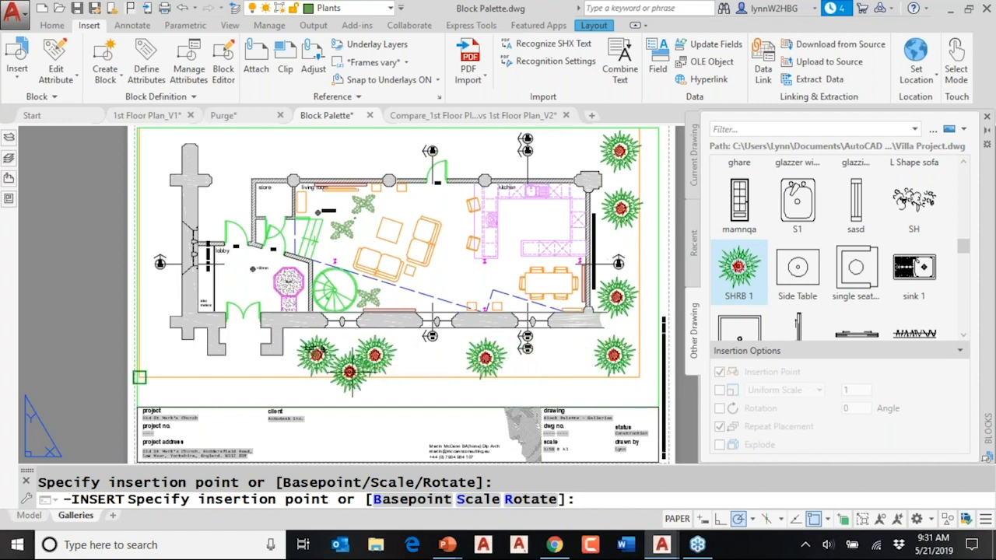
pyautogui.press('Return')
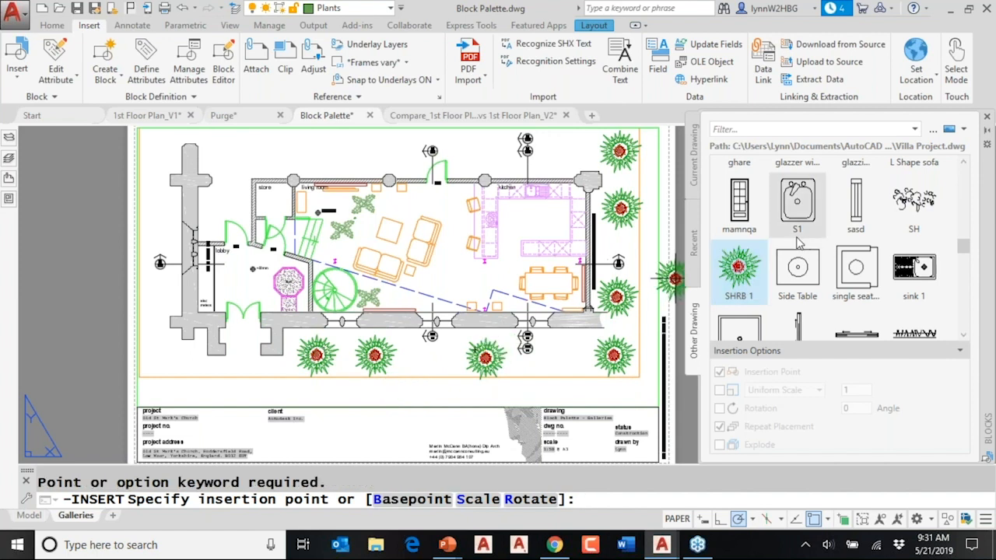
pyautogui.press('Escape')
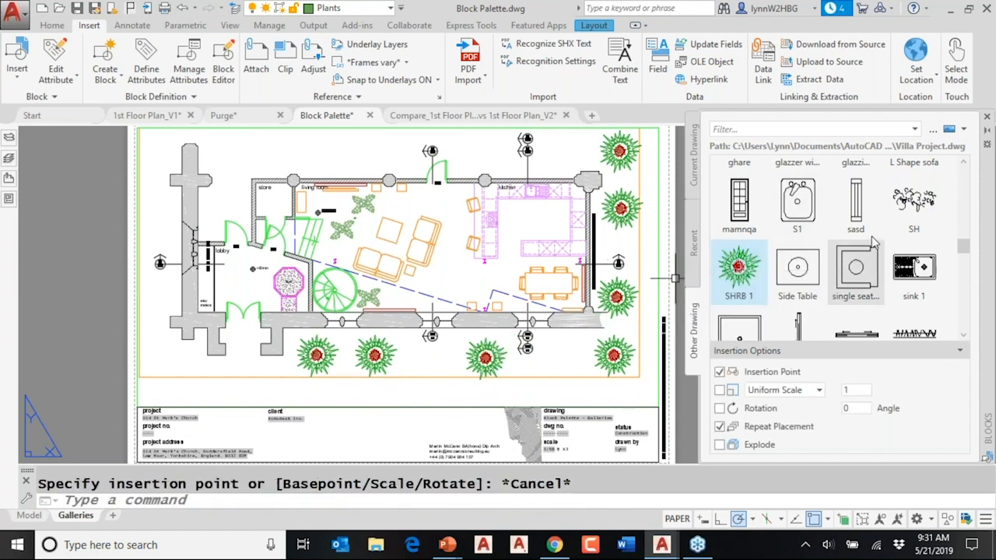
# - Insert three A-Plant blocks from Villa Project.dwg in a row above the floor plan's upper wall and end the insertion
pyautogui.scroll(-2, 873, 243)
pyautogui.scroll(-2, 873, 242)
pyautogui.scroll(2, 875, 239)
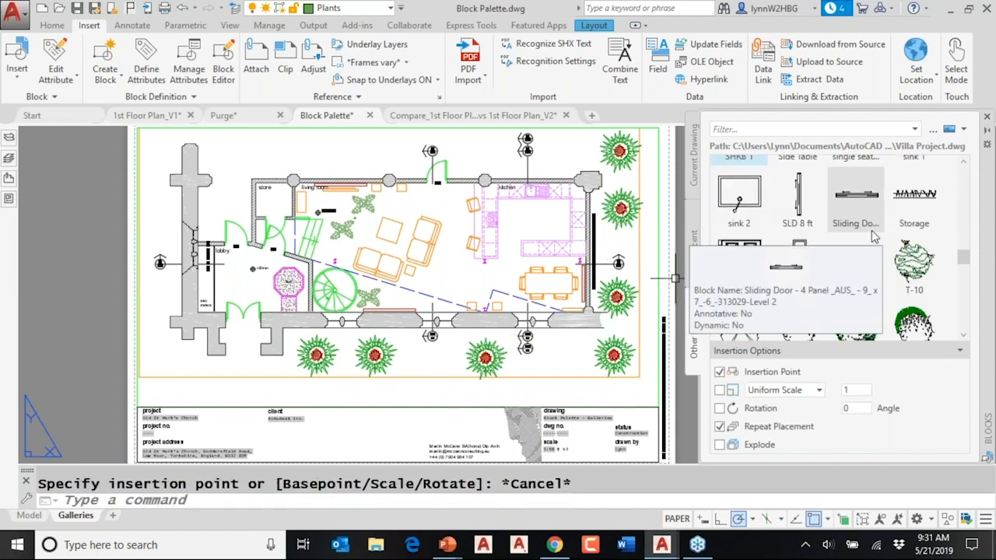
pyautogui.scroll(10, 873, 234)
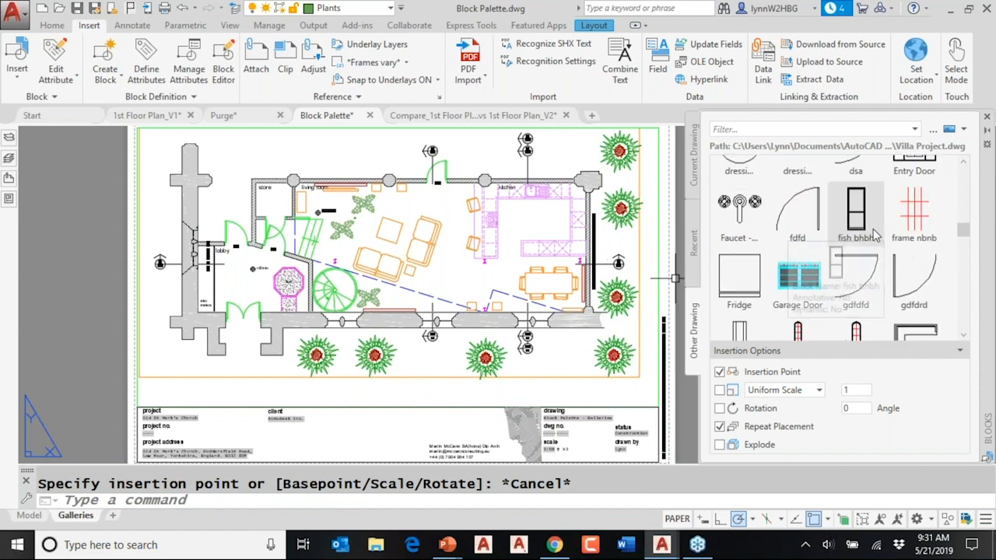
pyautogui.scroll(5, 875, 235)
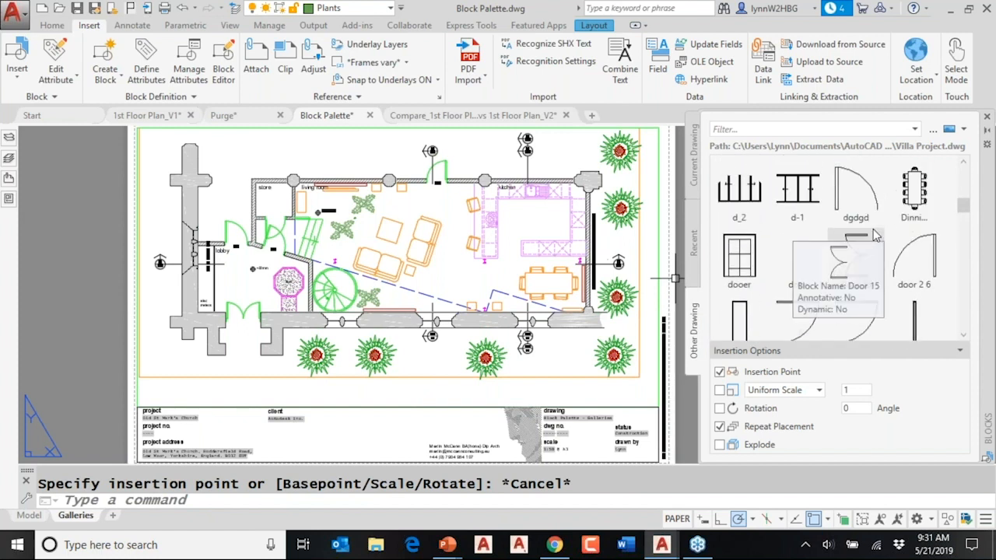
pyautogui.scroll(4, 873, 235)
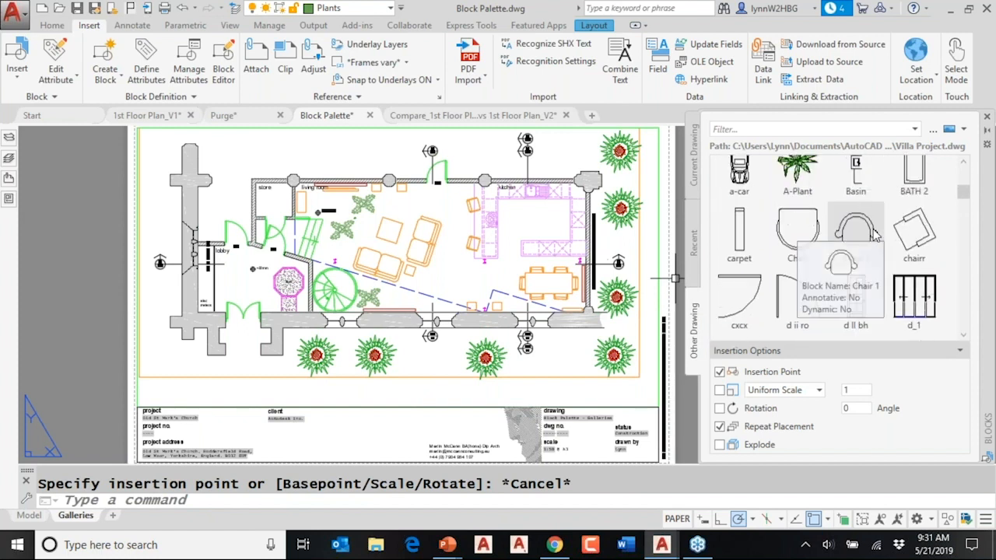
pyautogui.click(802, 186)
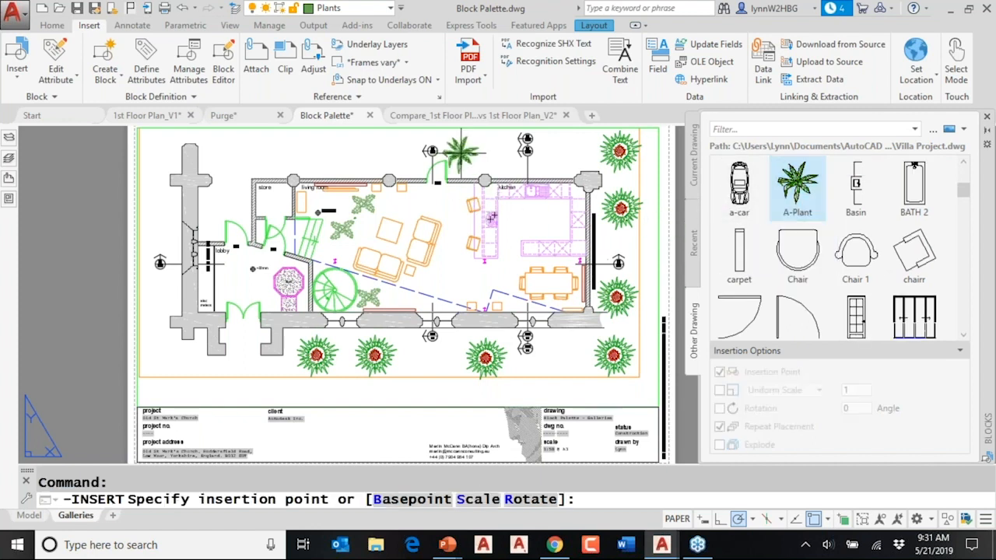
pyautogui.click(467, 150)
pyautogui.click(381, 153)
pyautogui.click(278, 150)
pyautogui.press('Escape')
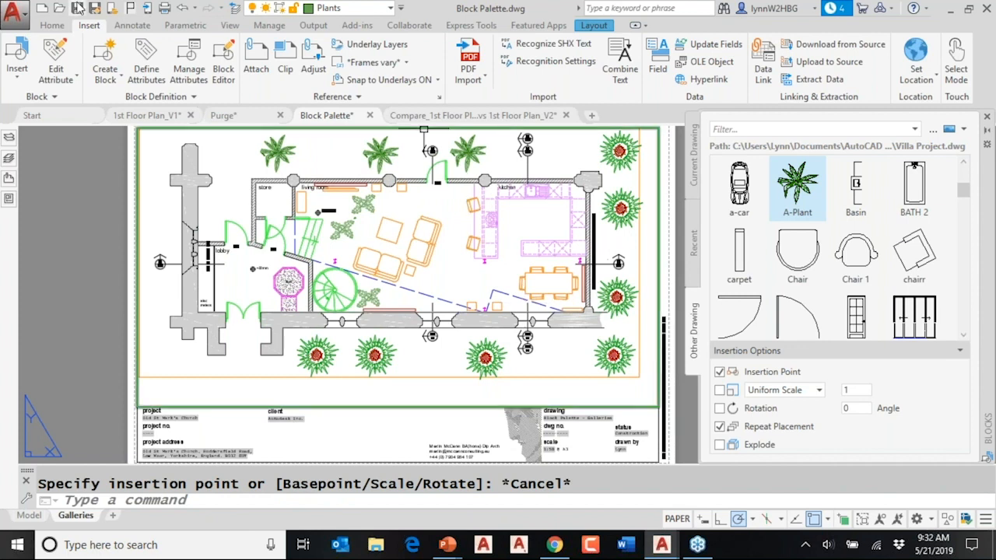
# - Show the recently used blocks from the Insert gallery, and return to the blocks from other drawings the same way
pyautogui.click(17, 83)
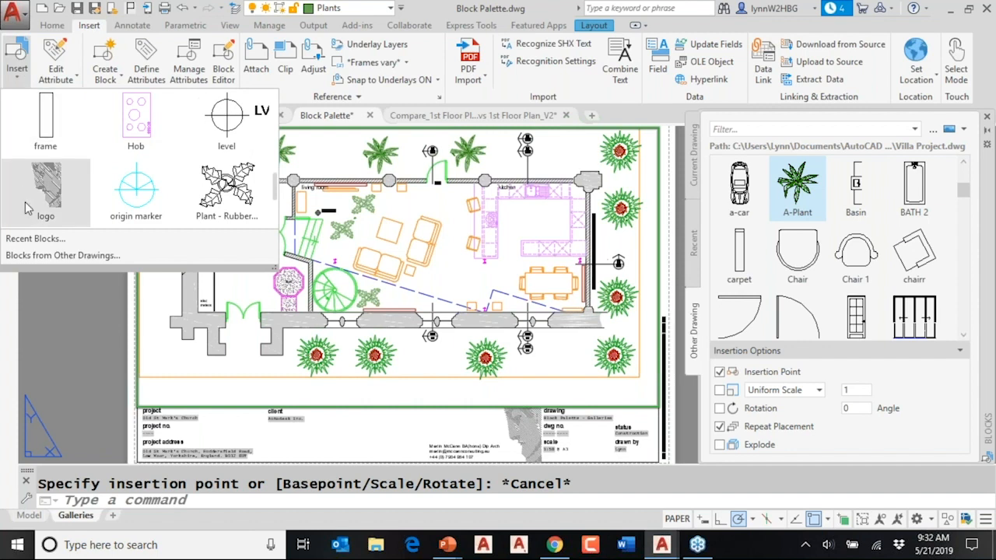
pyautogui.click(38, 240)
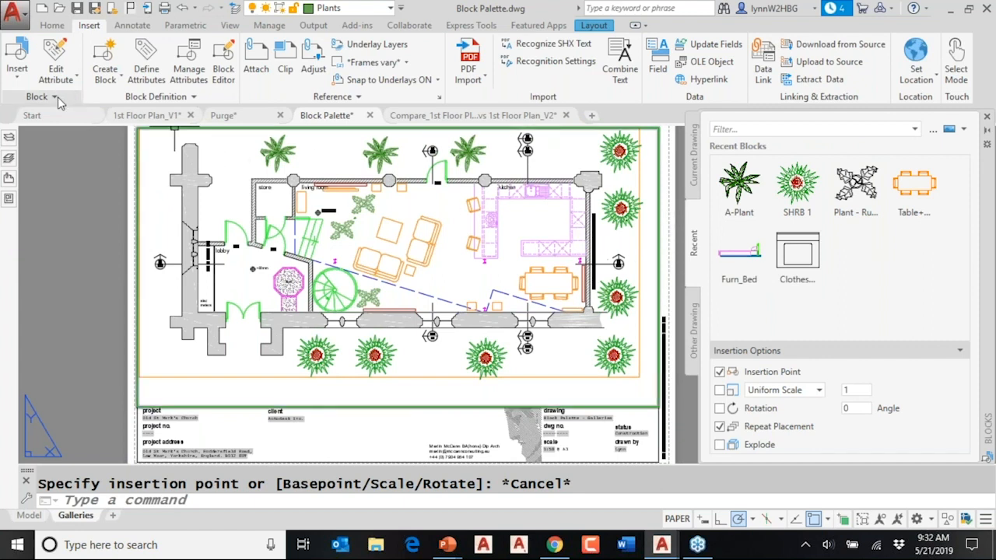
pyautogui.click(17, 81)
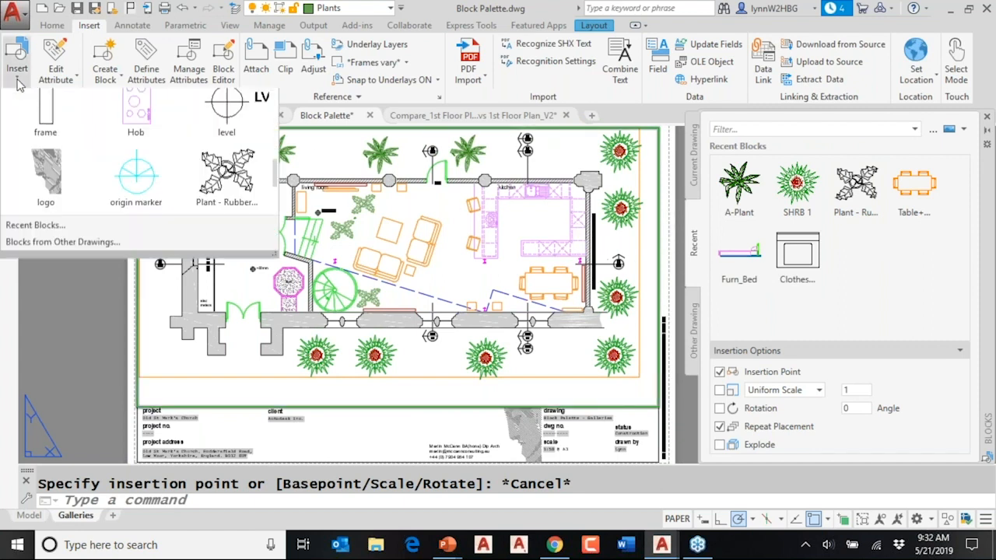
pyautogui.scroll(-2, 94, 186)
pyautogui.click(62, 241)
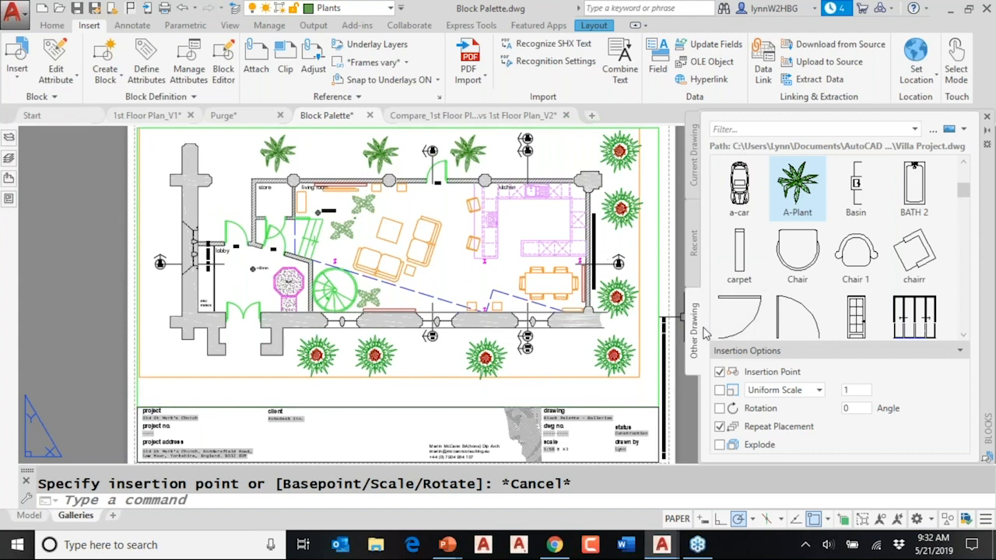
# - Switch to the PowerPoint slide show and advance from the Blocks palette slide to the Block Palette commands slide
pyautogui.moveTo(742, 336)
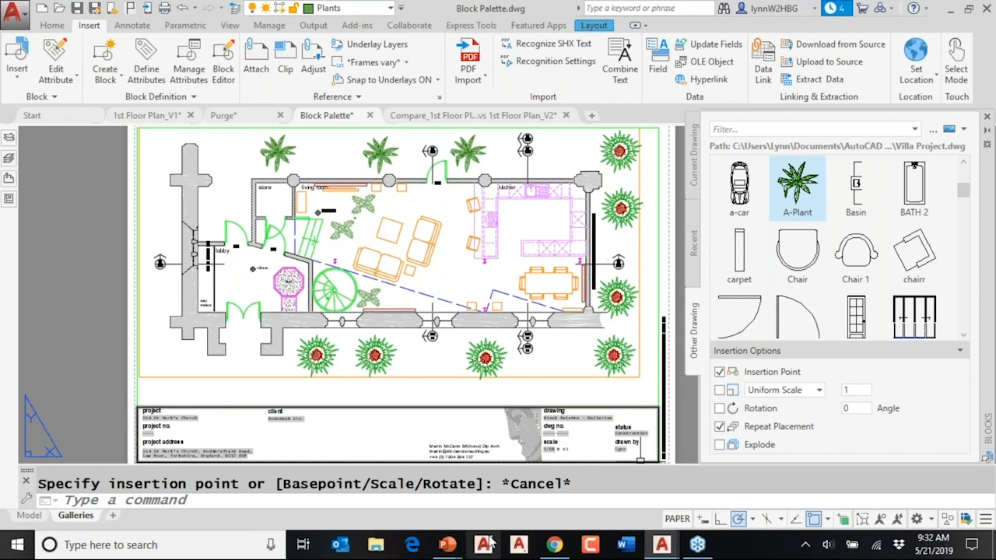
pyautogui.moveTo(447, 545)
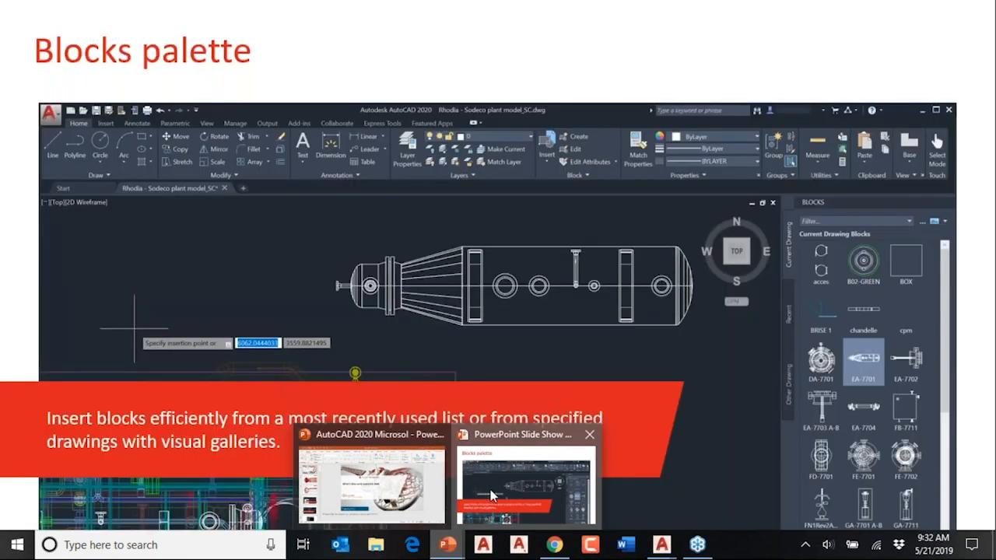
pyautogui.click(490, 495)
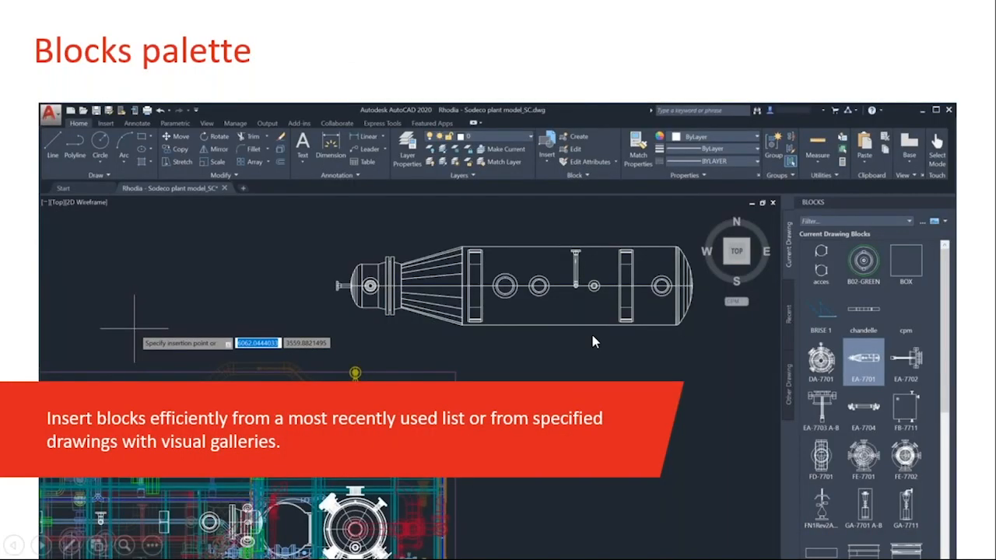
pyautogui.click(592, 336)
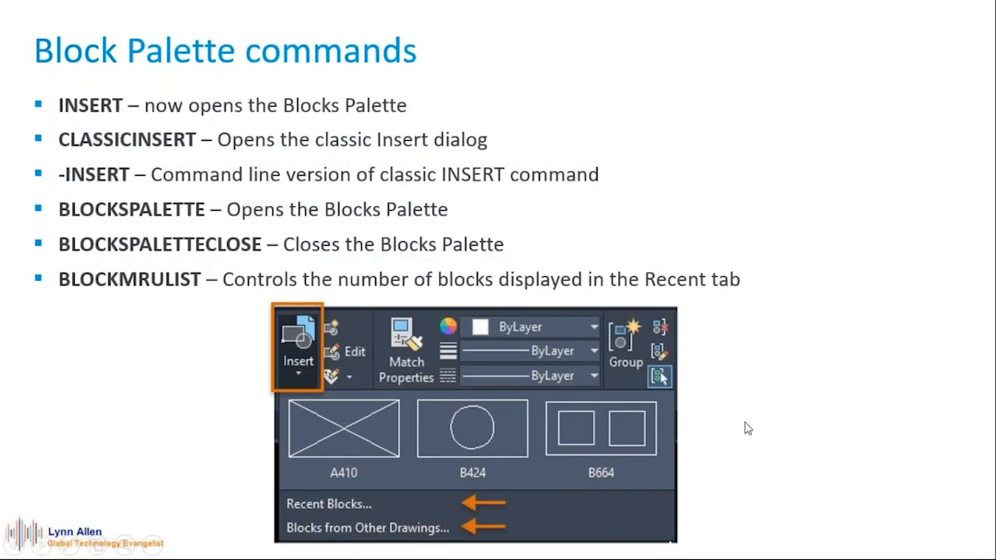